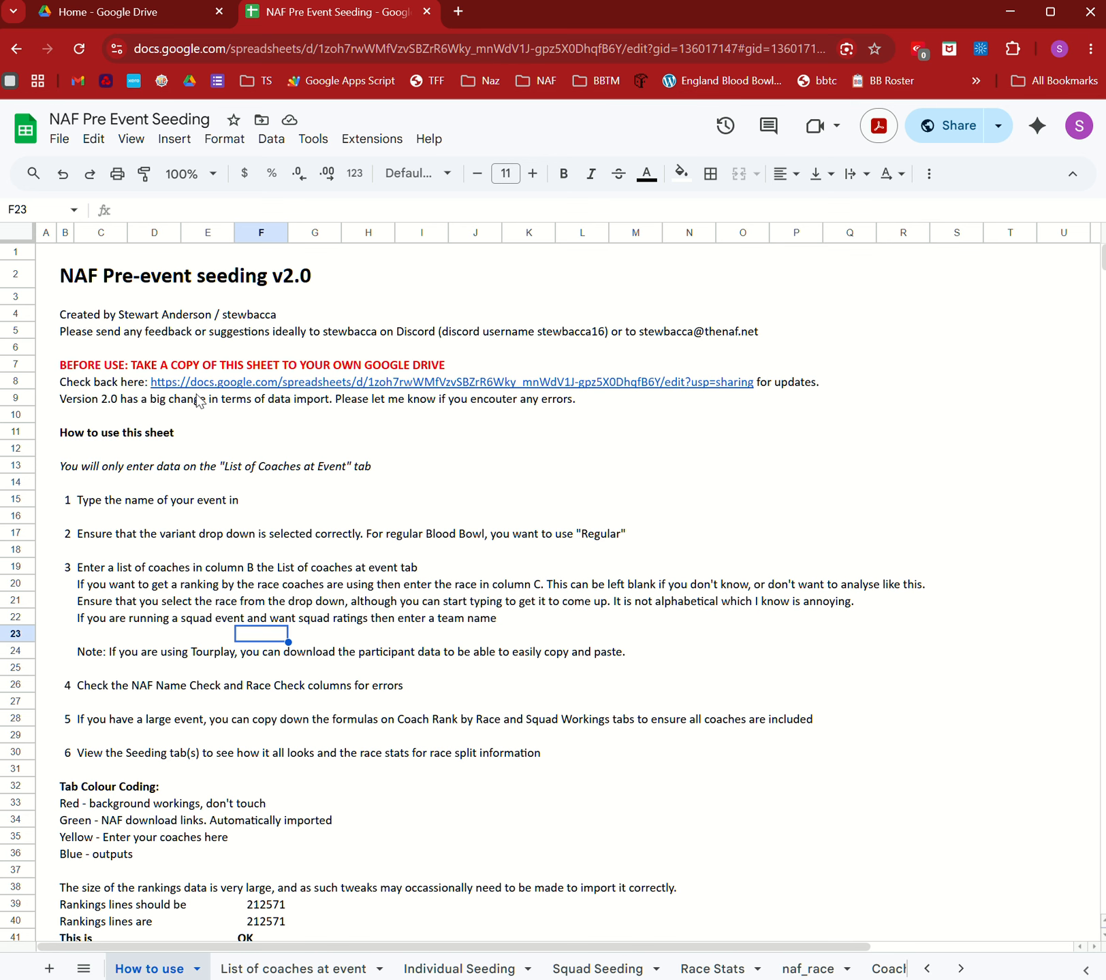
Inspect the rankings check formula in F41 and the coach lines check in F46.
scroll(250, 451, "down", 5)
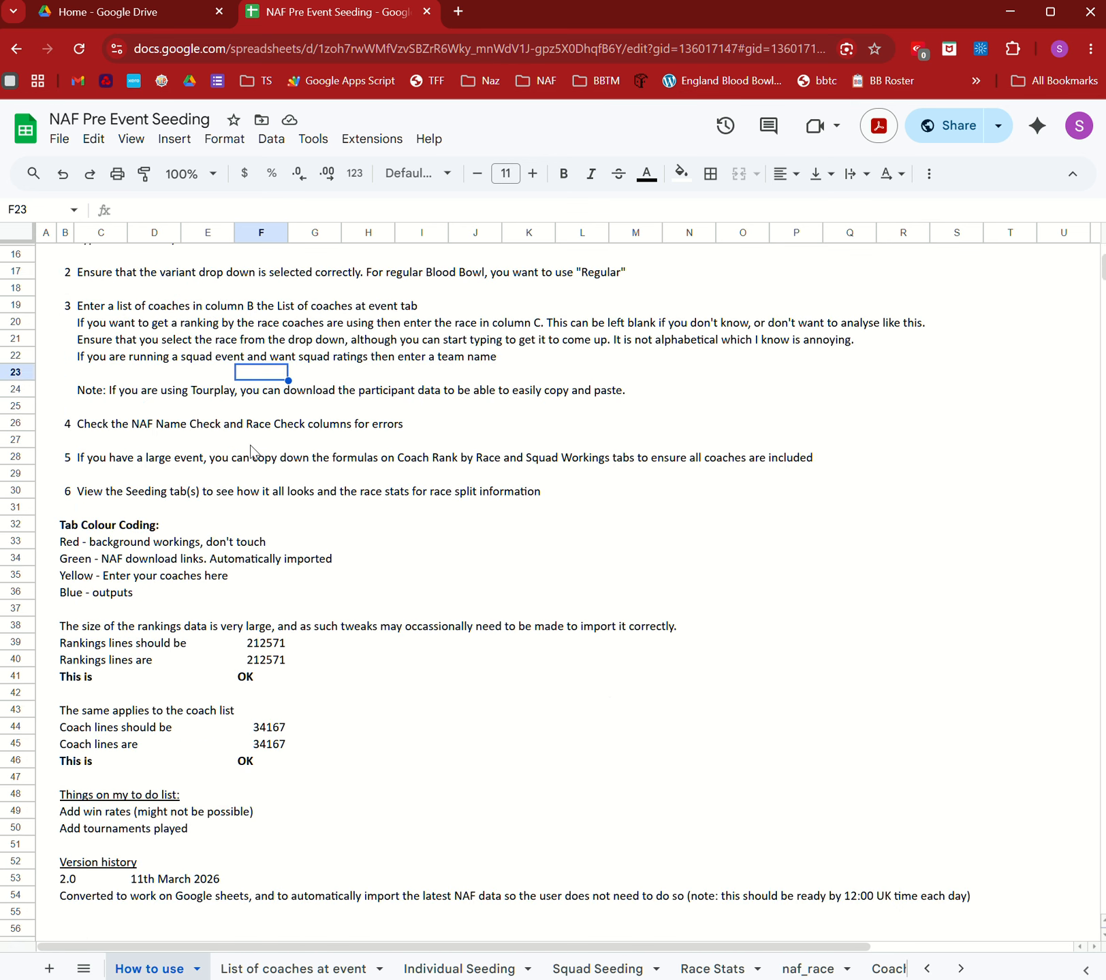
scroll(252, 451, "up", 4)
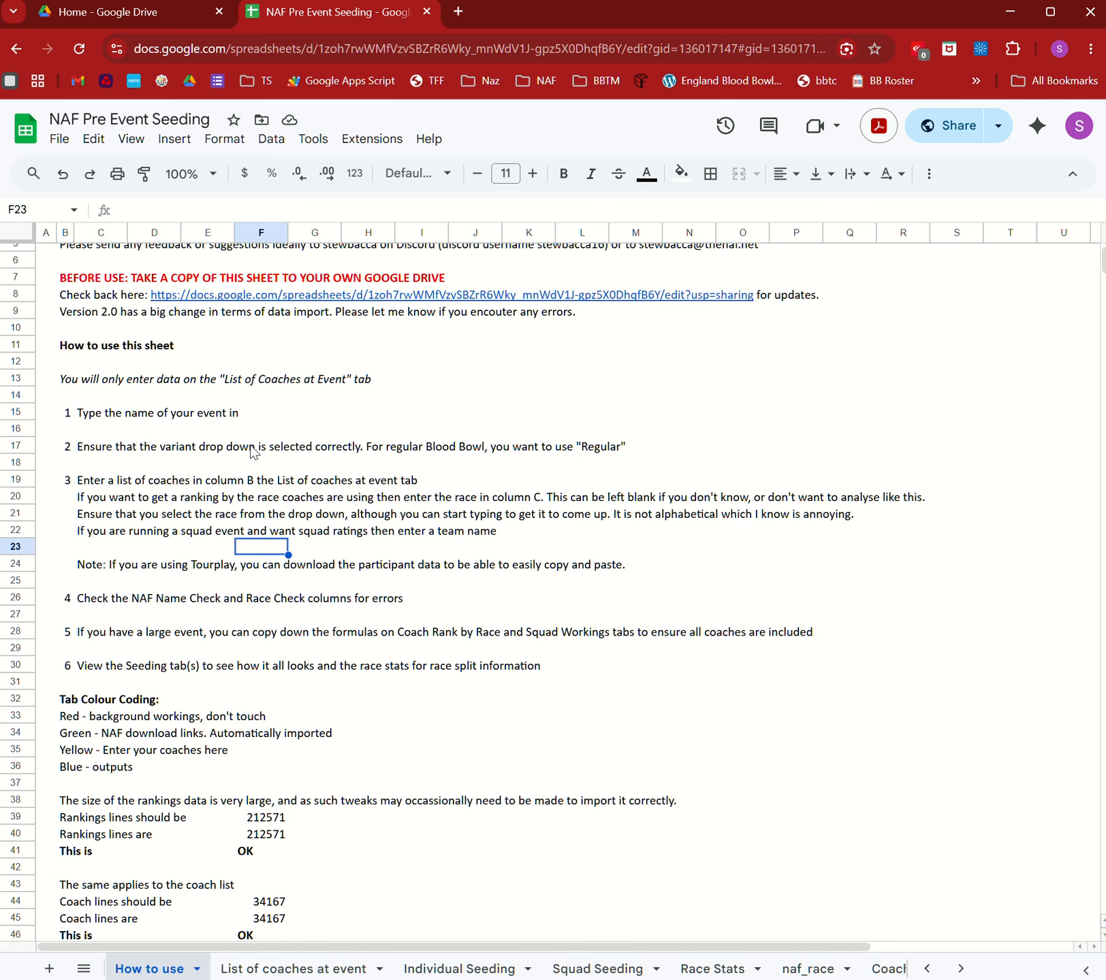
scroll(251, 451, "up", 2)
scroll(423, 607, "down", 3)
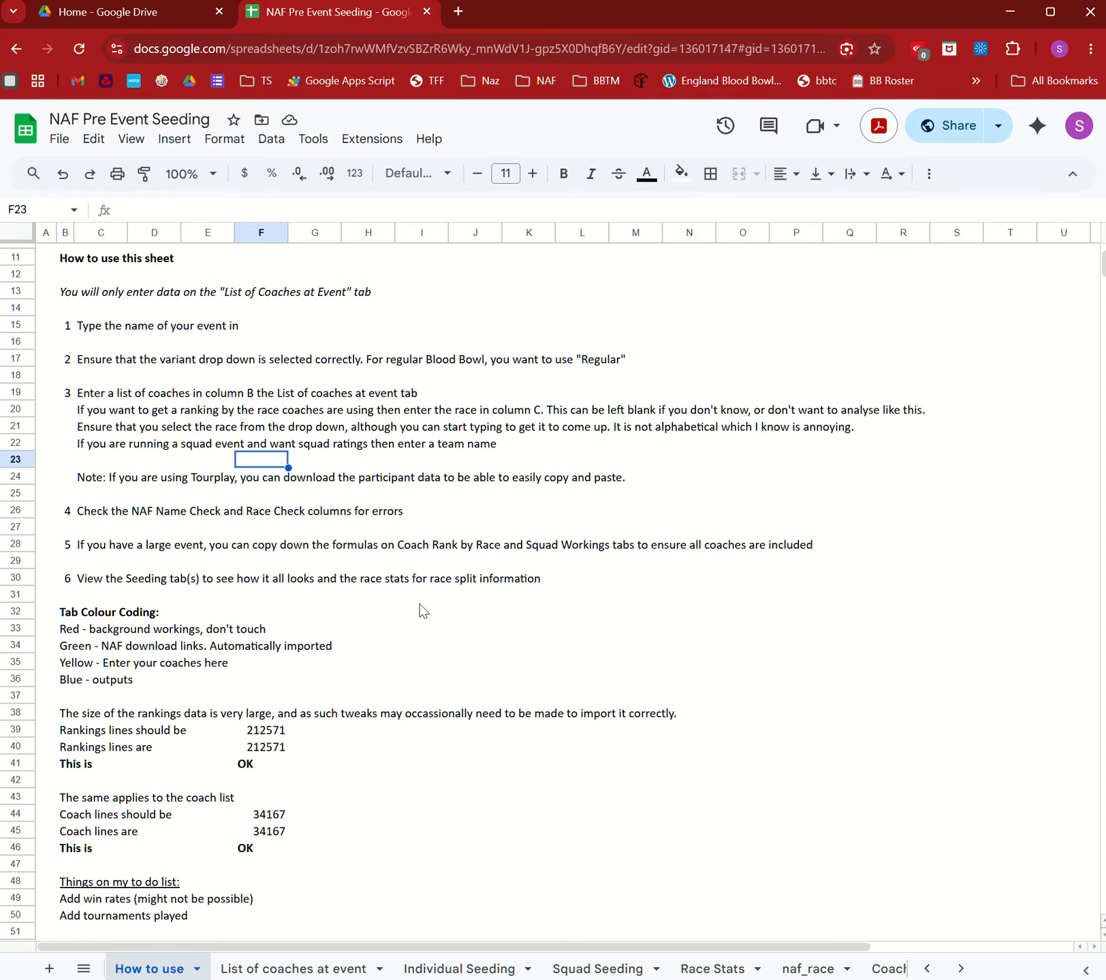
scroll(422, 607, "down", 3)
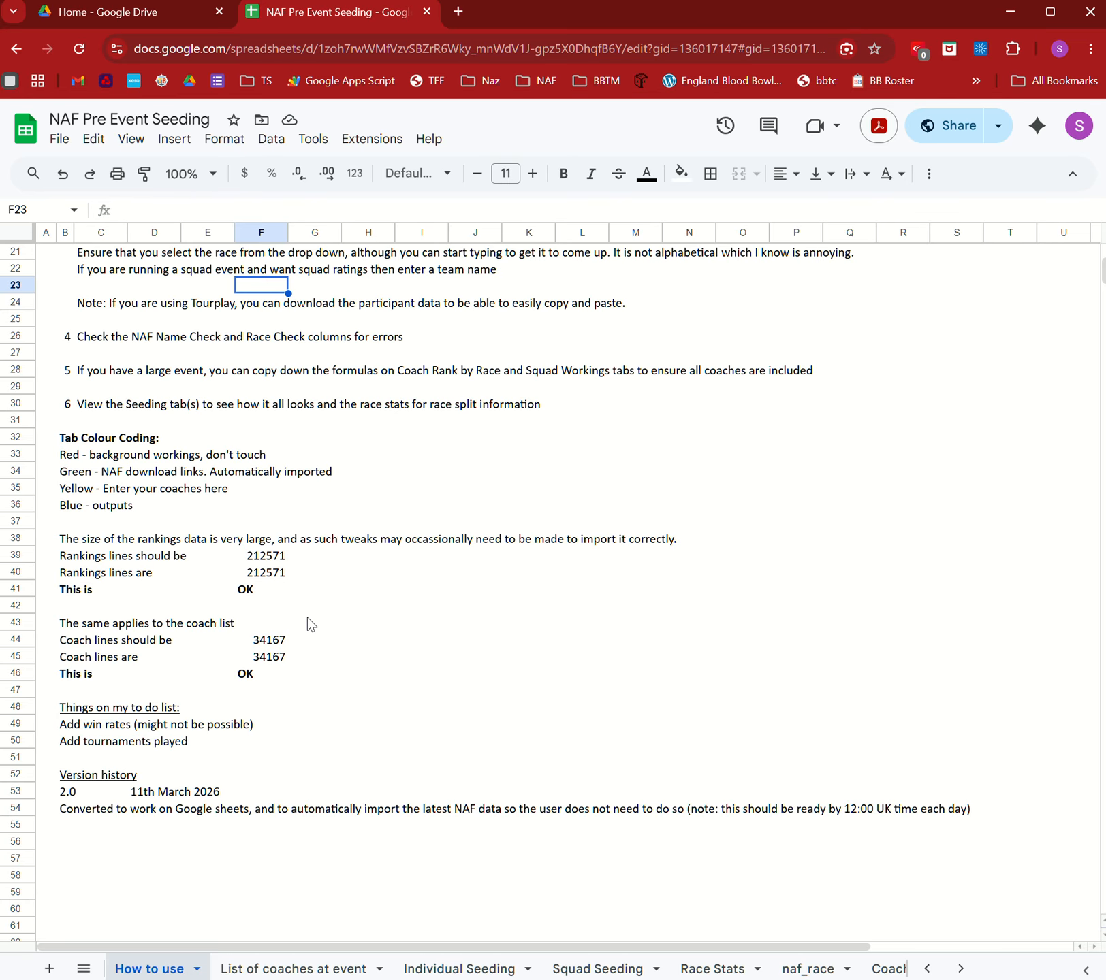
scroll(313, 616, "up", 6)
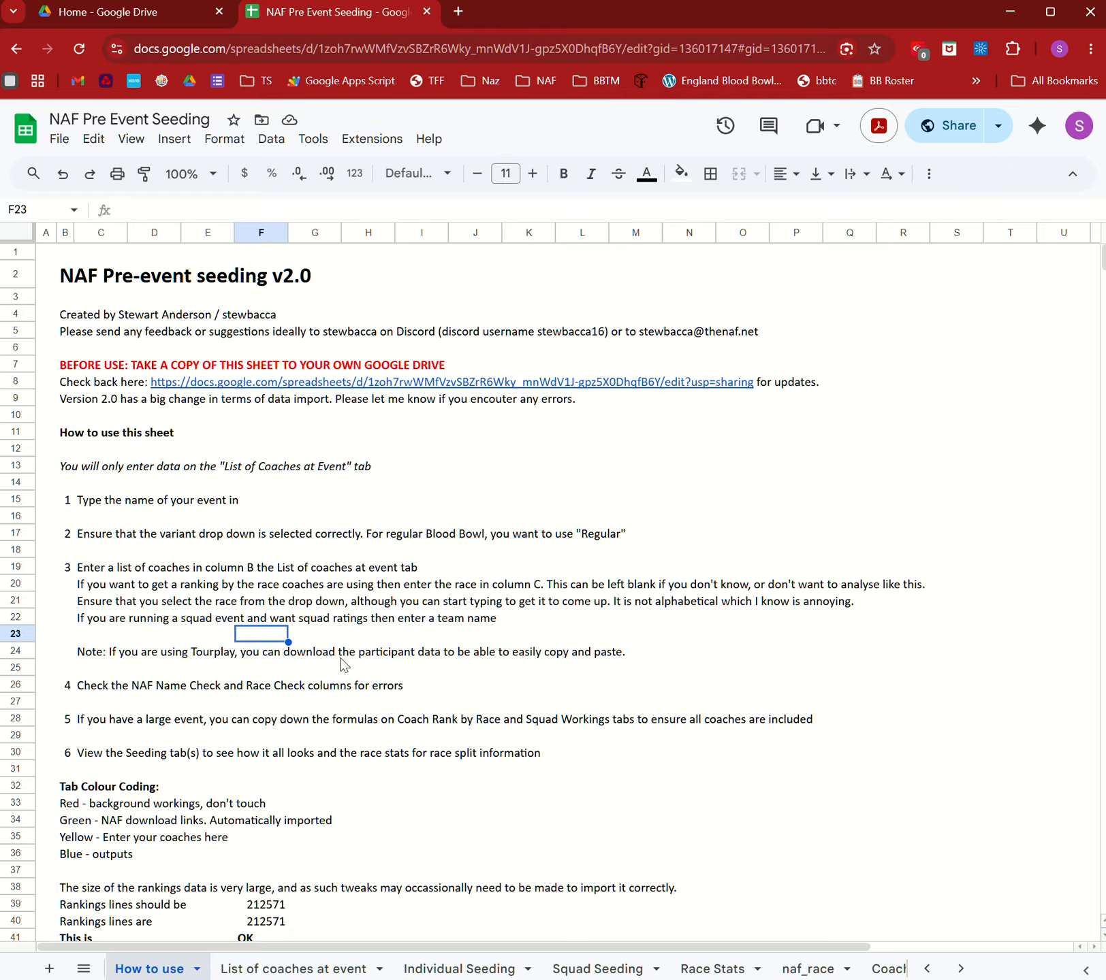
scroll(343, 665, "down", 6)
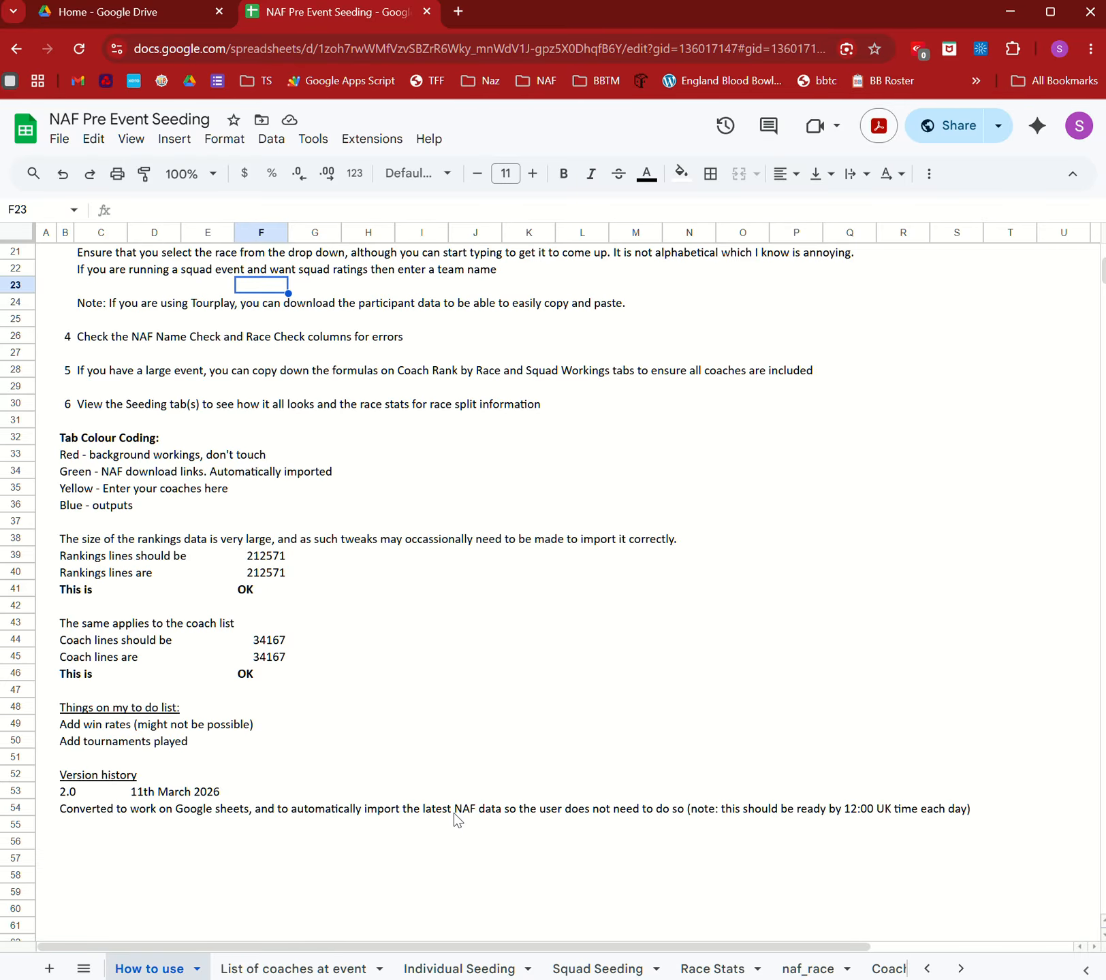
scroll(454, 813, "up", 2)
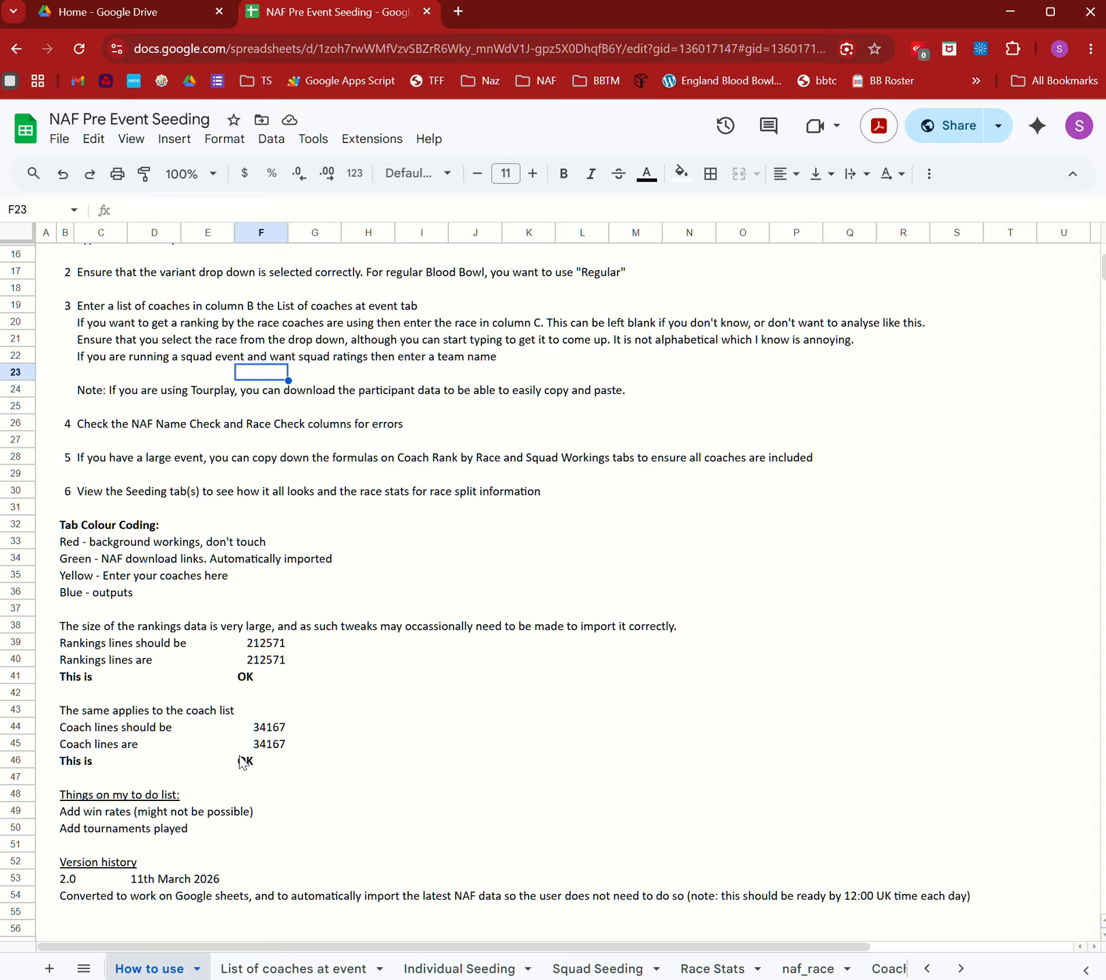
left_click(253, 680)
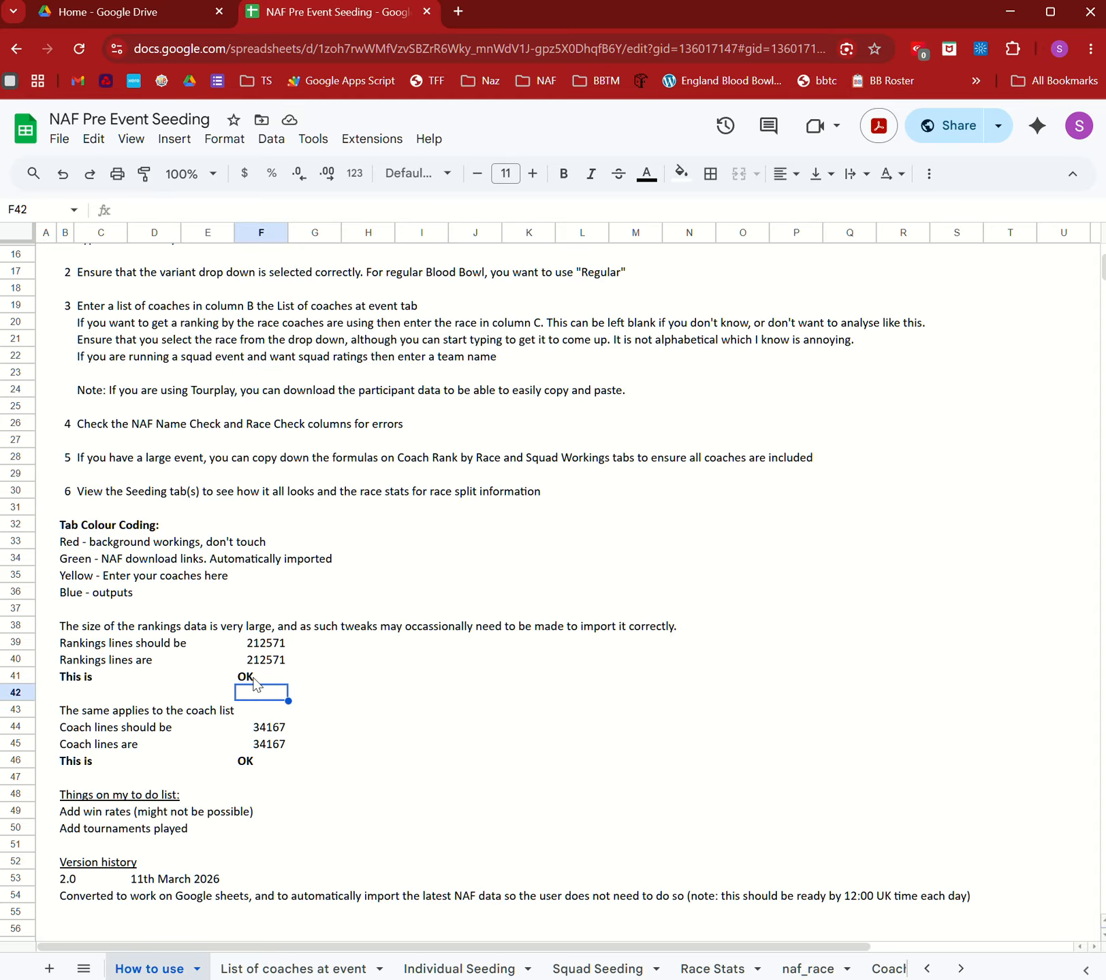
left_click(255, 762)
left_click(260, 675)
left_click(256, 776)
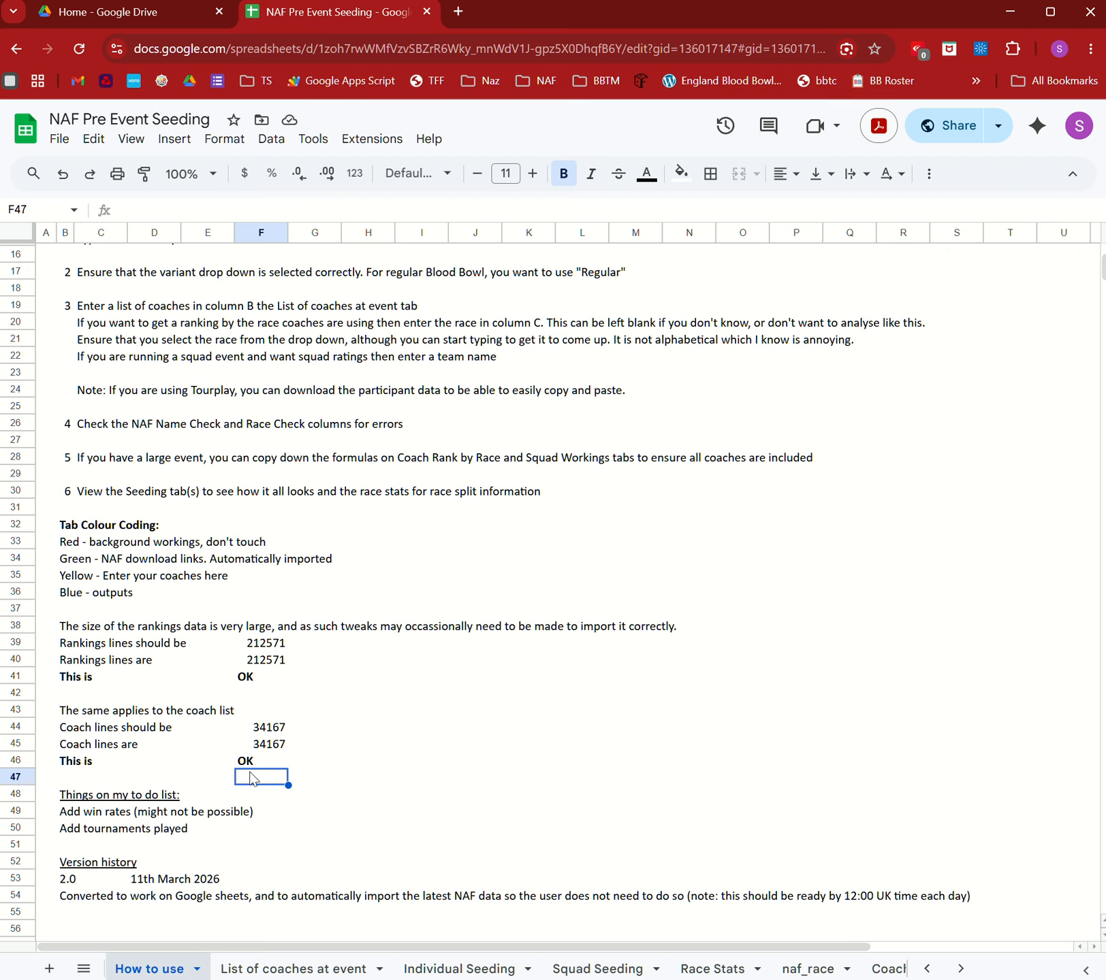
left_click(254, 761)
left_click(254, 679)
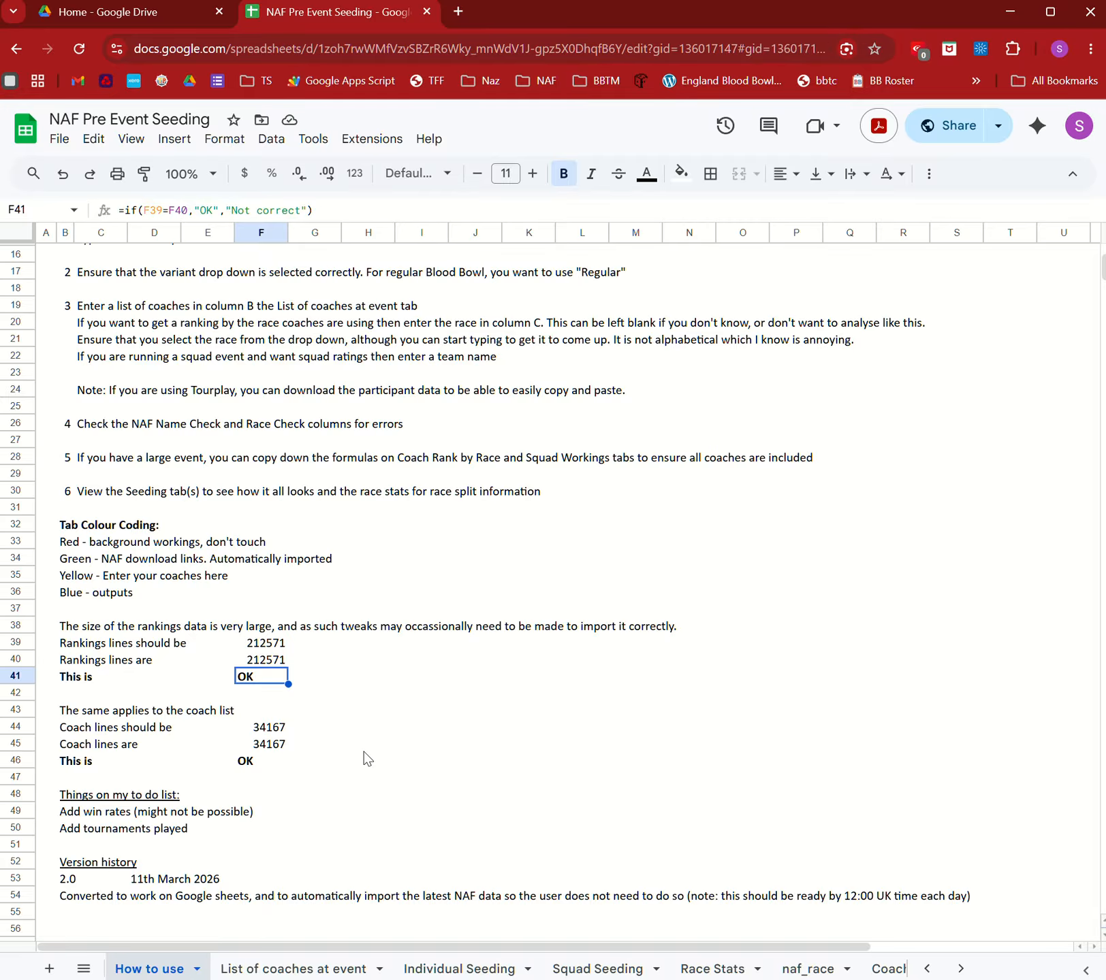
scroll(367, 758, "up", 5)
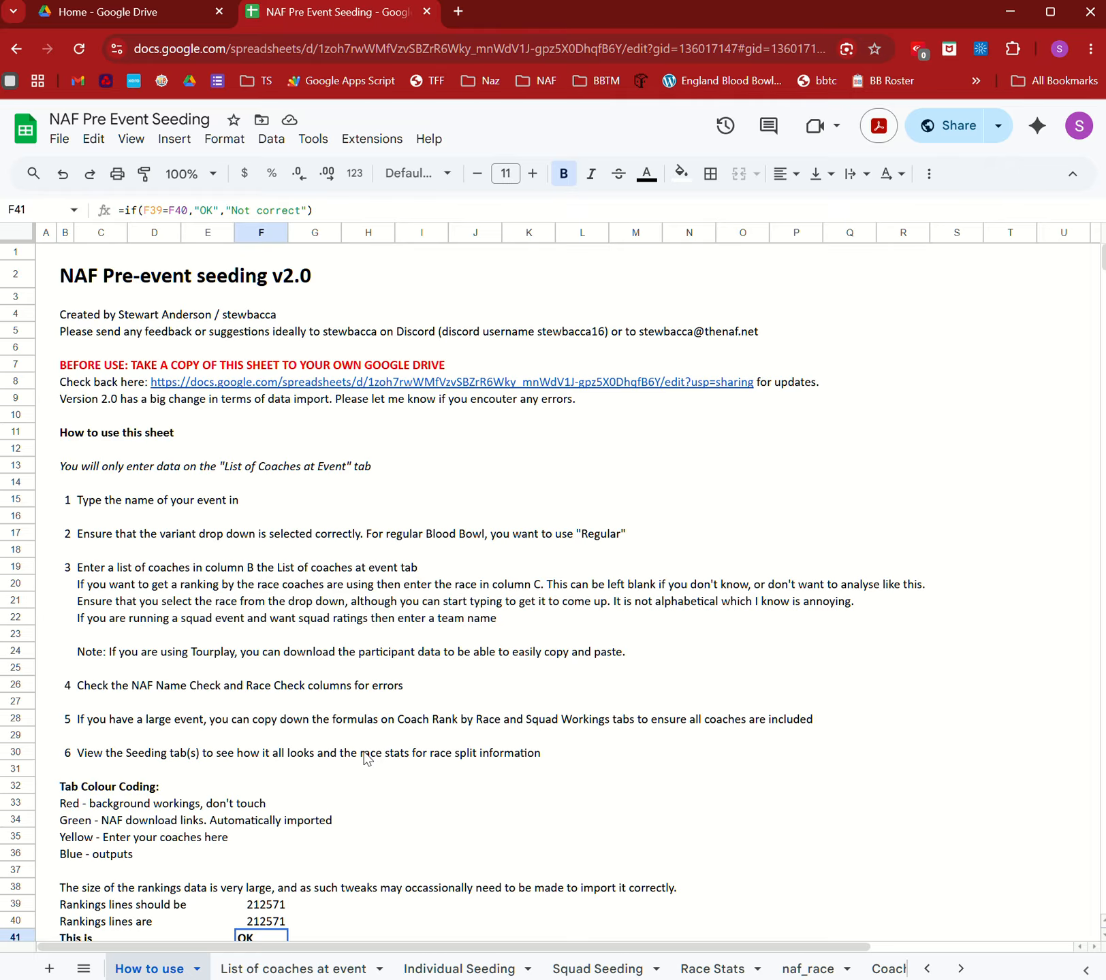
On List of coaches at event, enter Eurotrash as tournament name in C1, keeping format Regular.
left_click(307, 970)
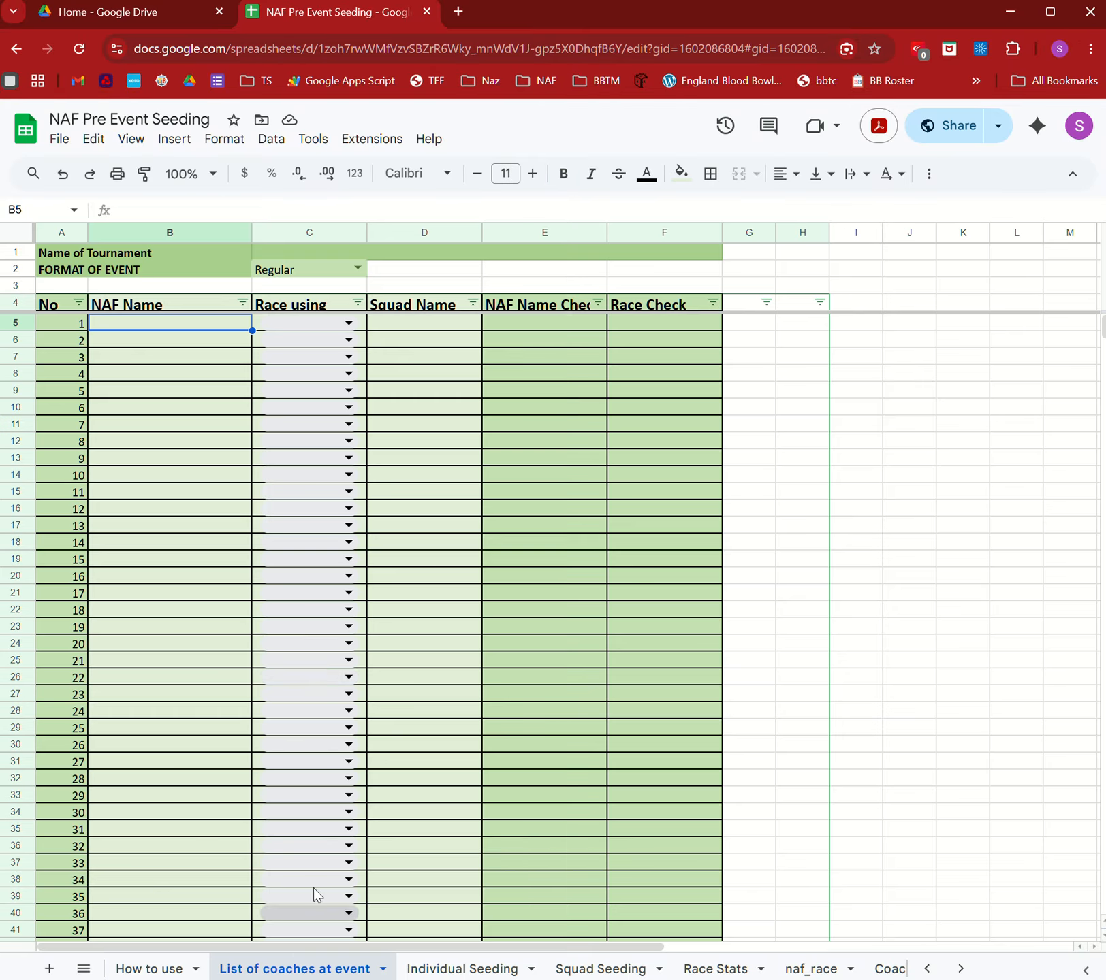
left_click(288, 253)
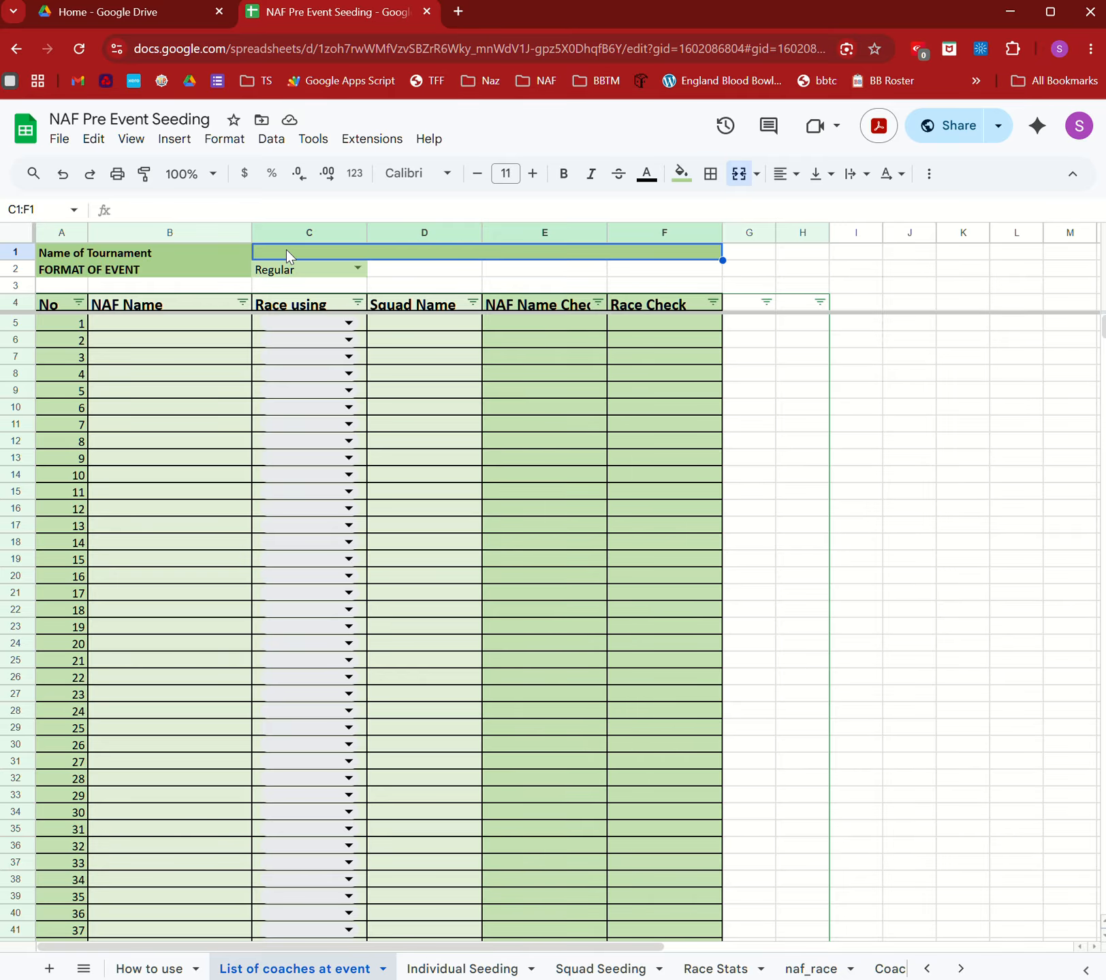
type("Eurotr")
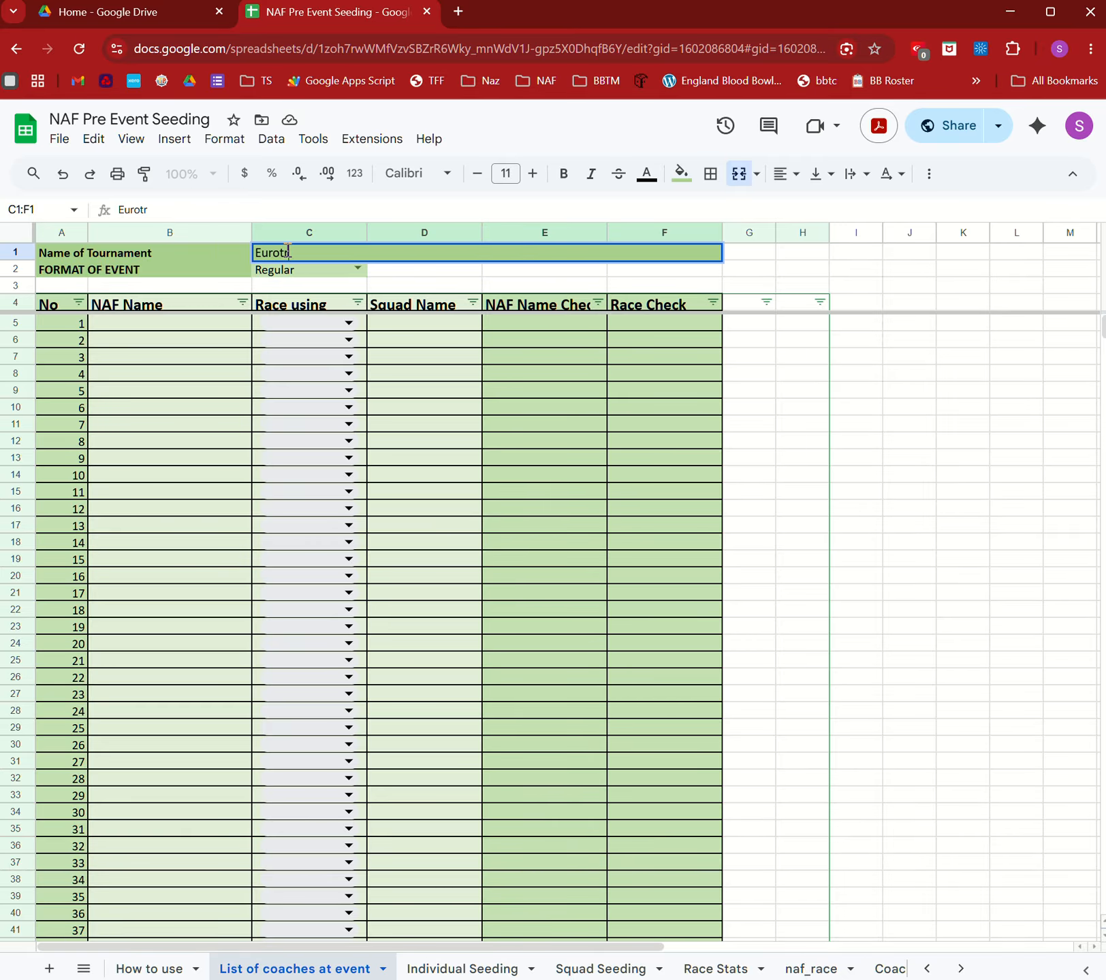
type("ash")
key("Return")
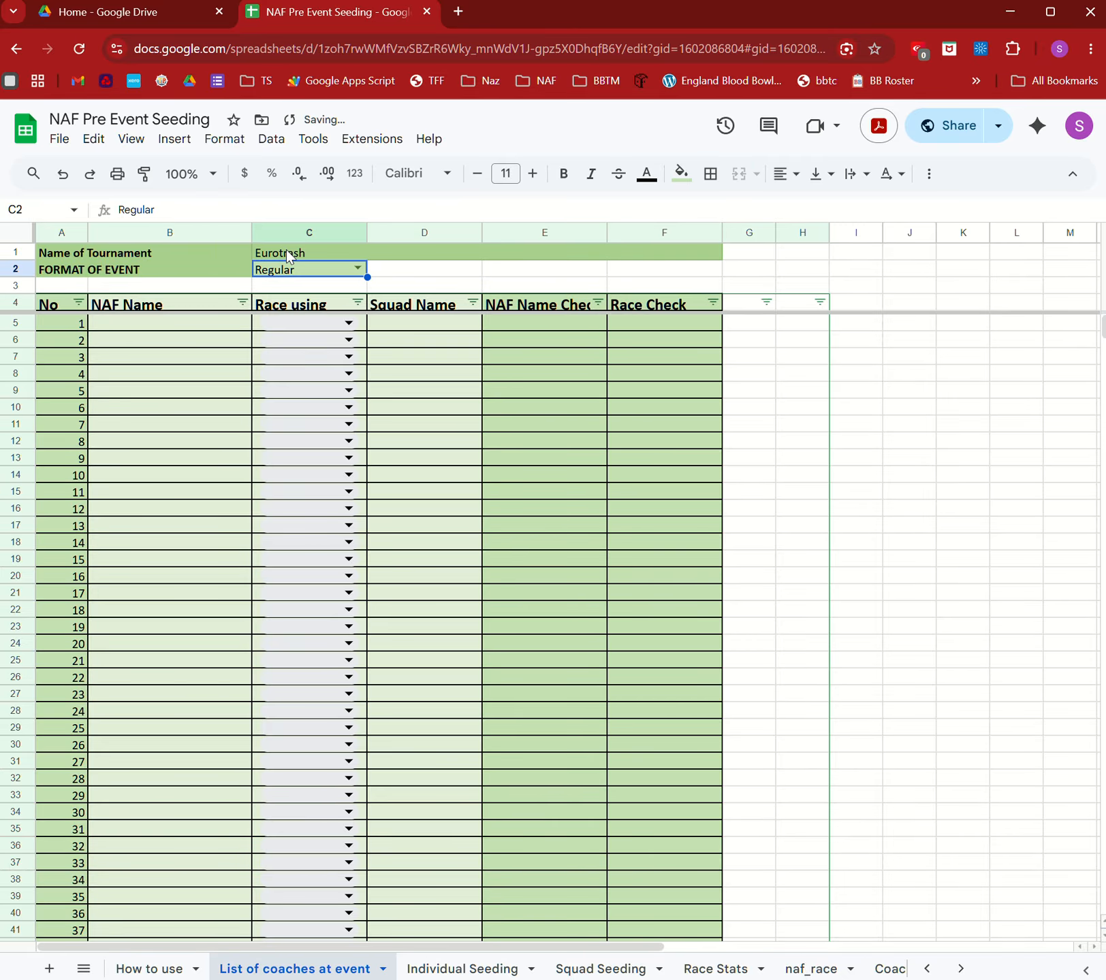
left_click(357, 270)
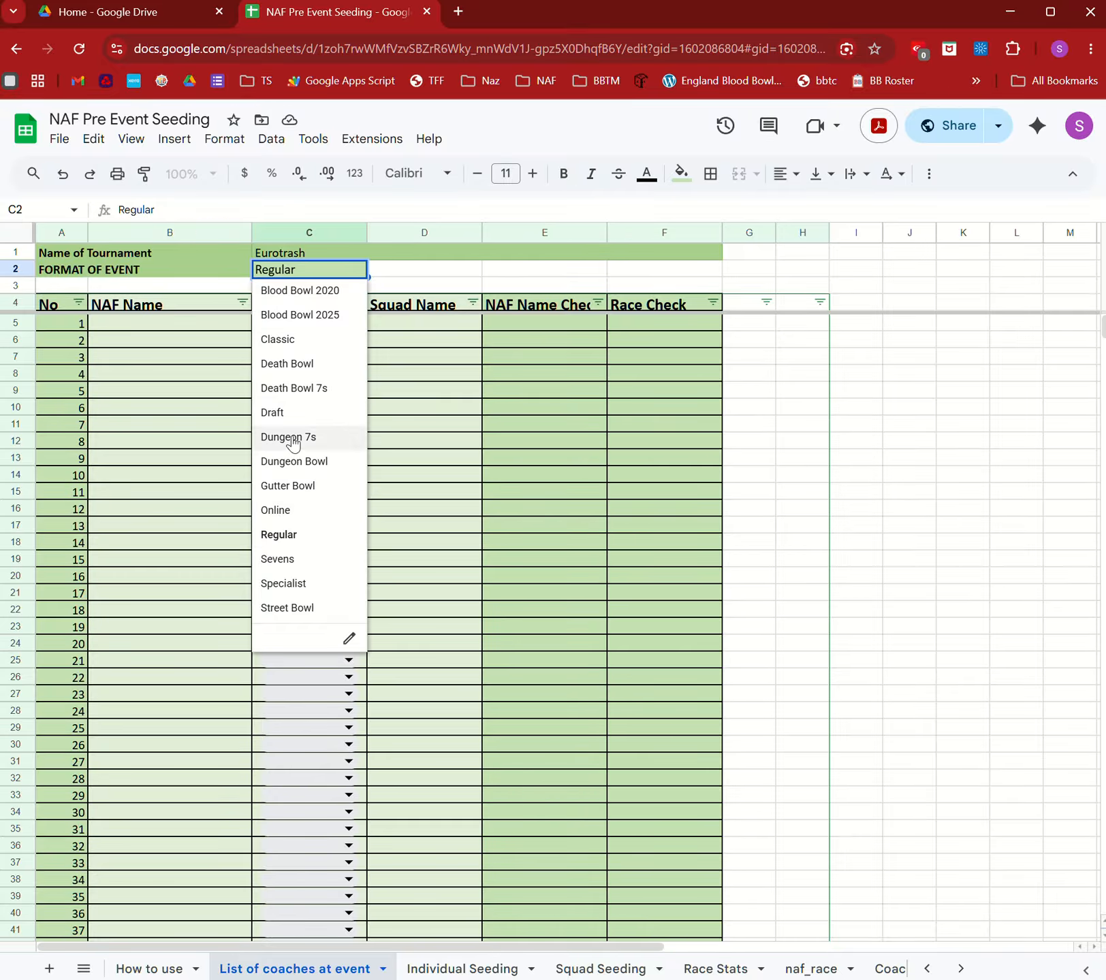
left_click(150, 323)
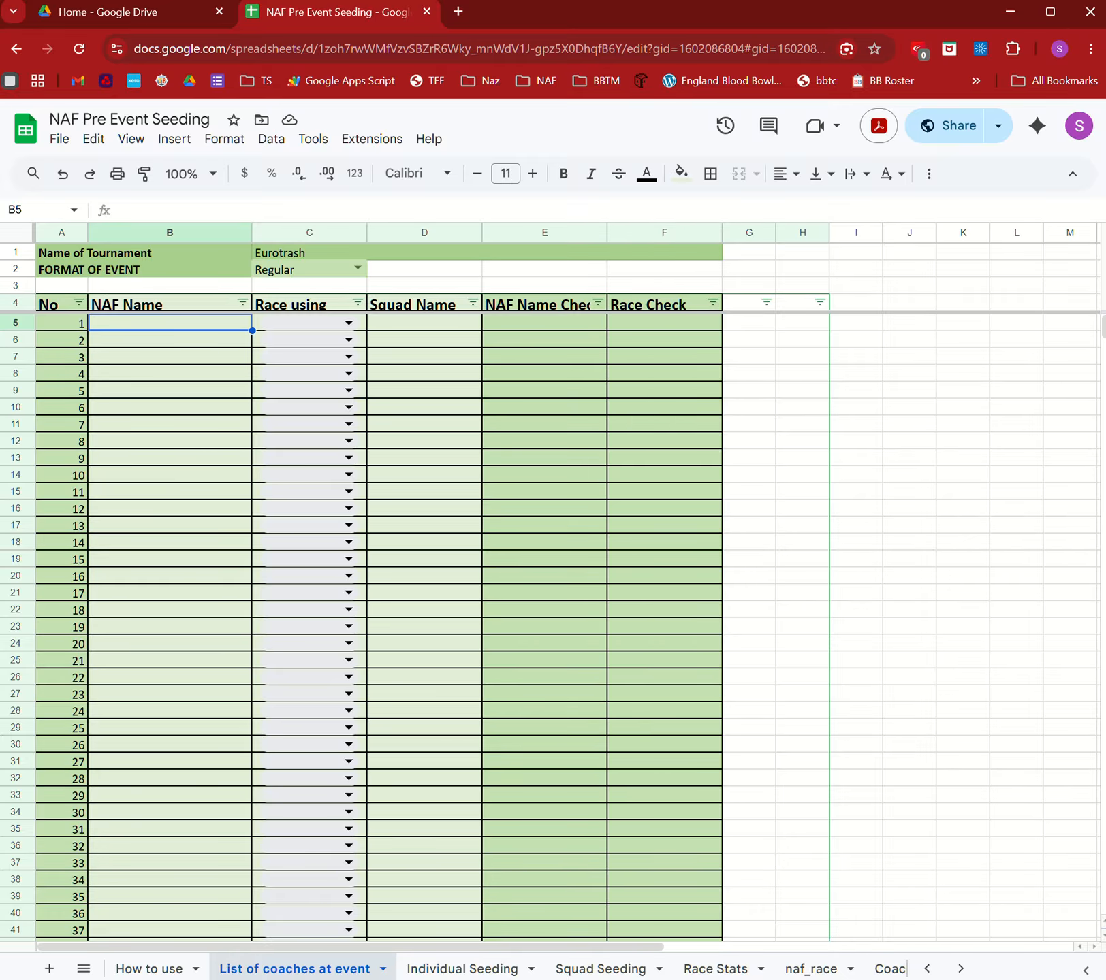
key("alt+Tab")
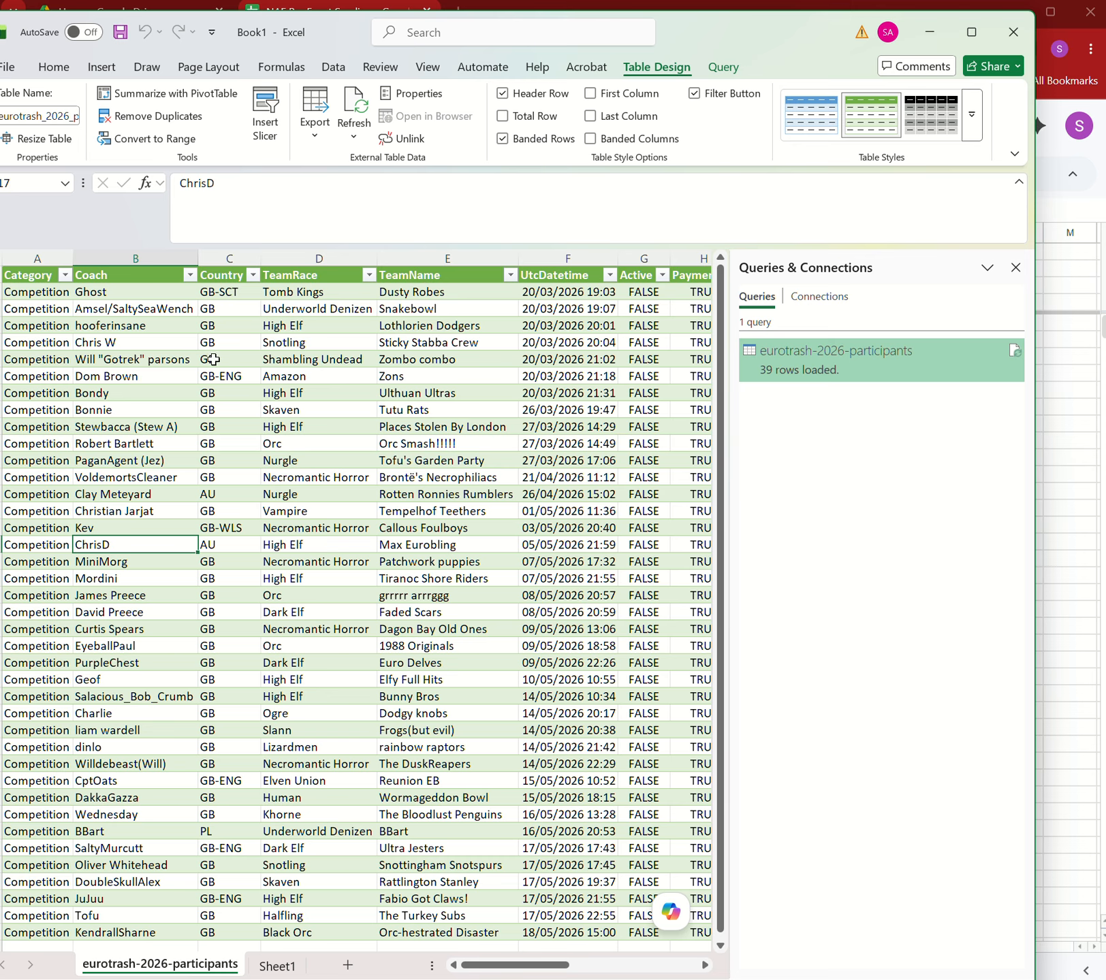
Copy the NafUser column (K2:K40) of the Excel participants table.
left_click(129, 292)
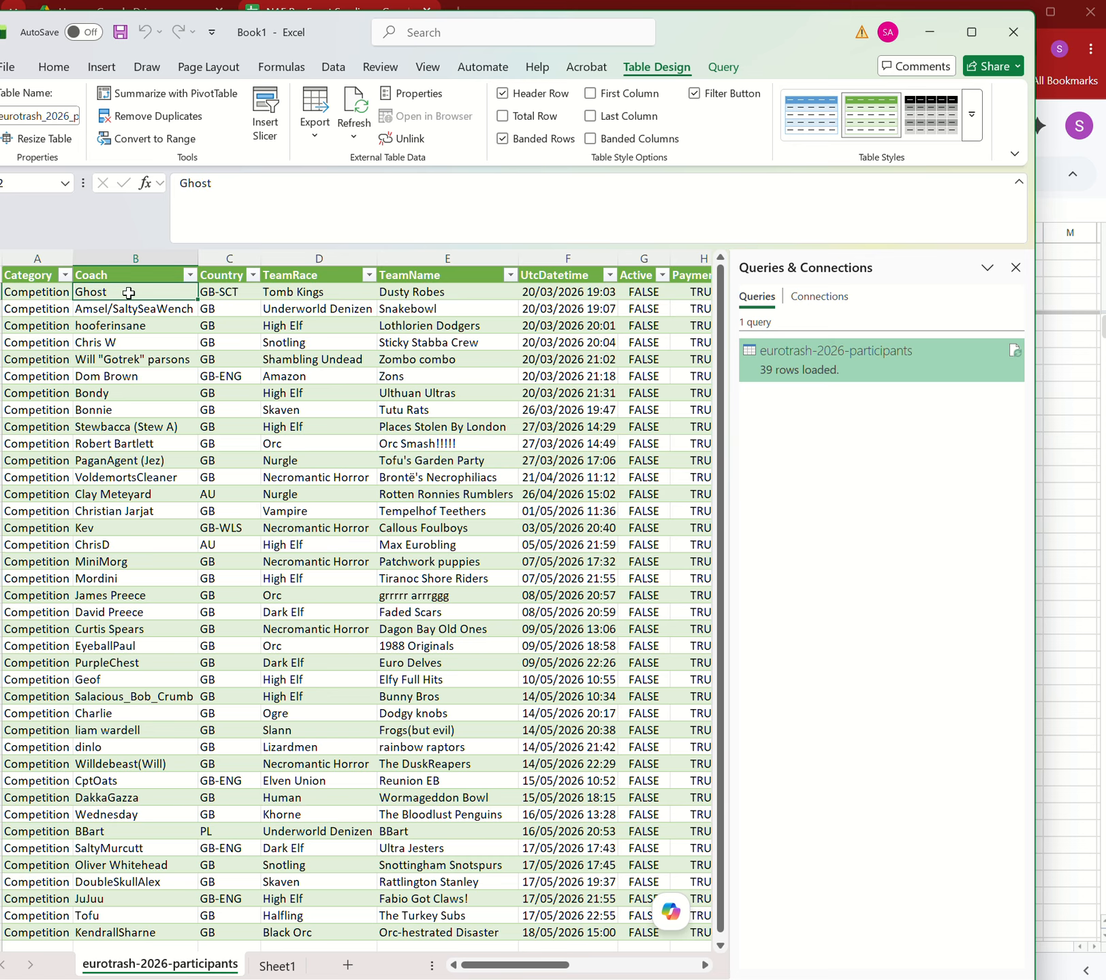
key("Left")
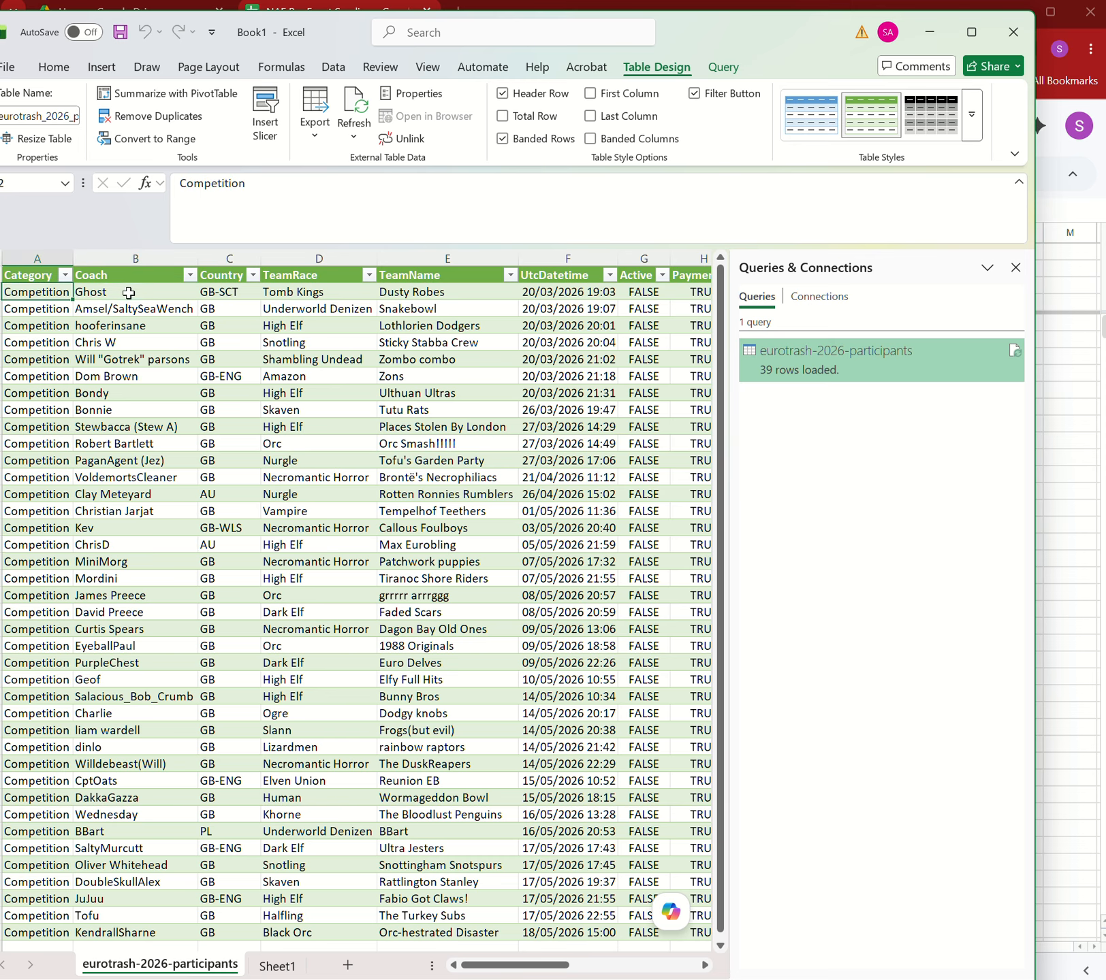
key("Right")
key("Right")
key("Right")
key("Right")
key("Right")
key("Right")
key("Right")
key("Right")
key("Right")
key("Right")
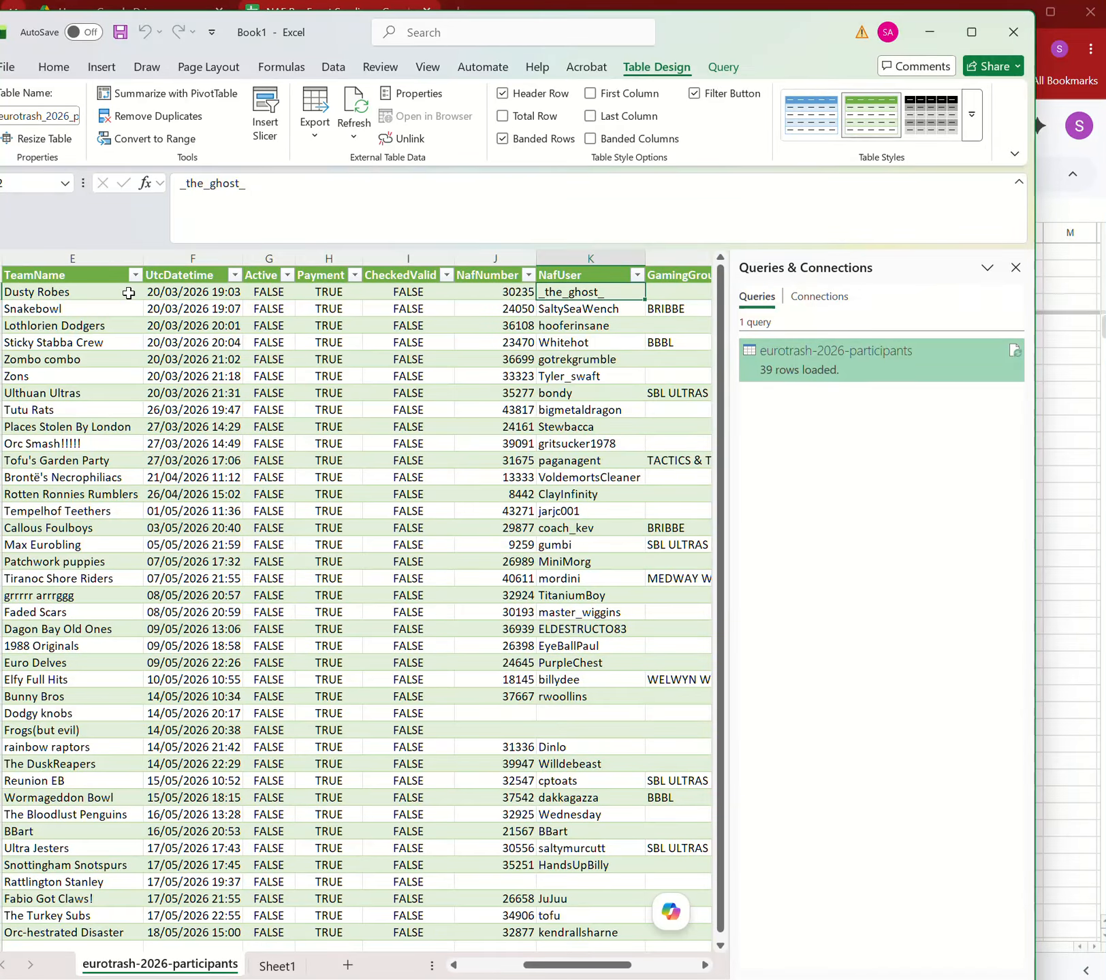
key("ctrl+shift+Down")
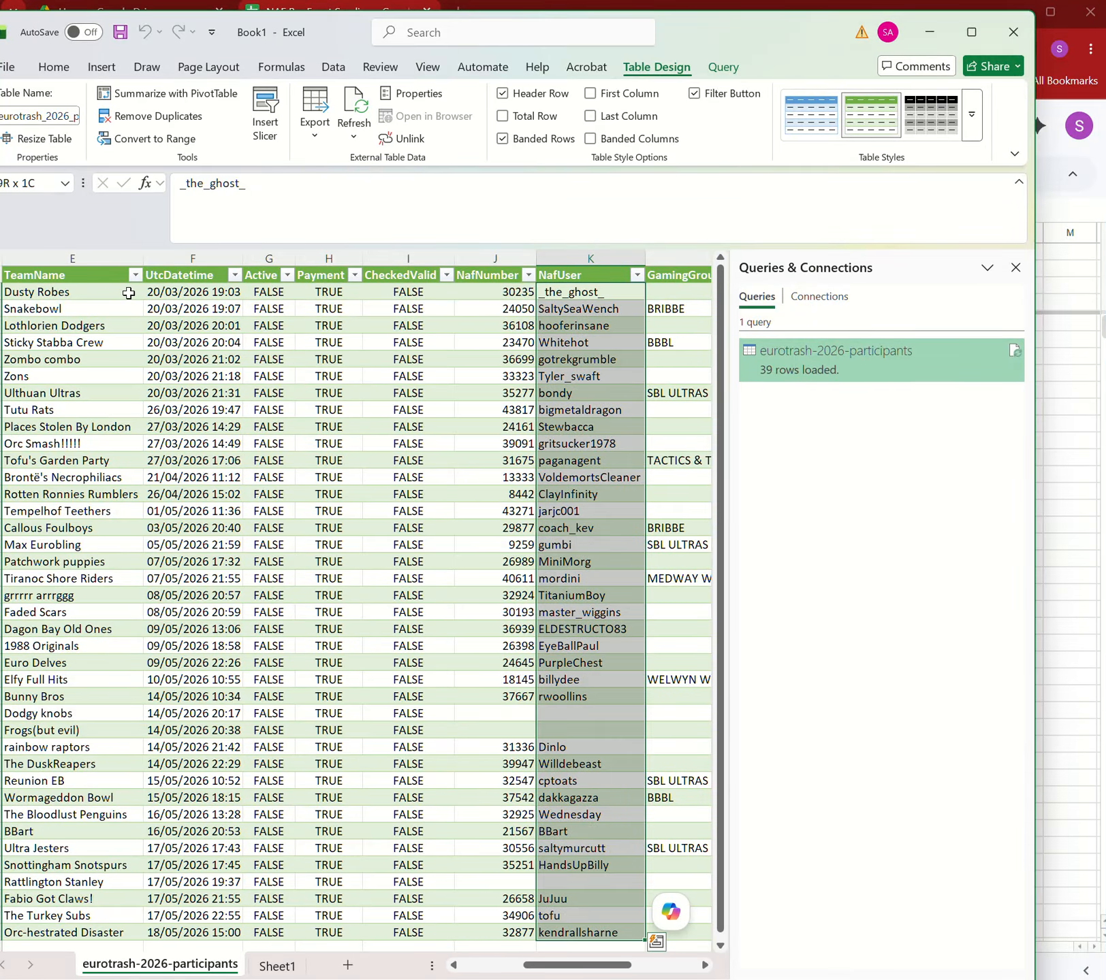
key("ctrl+shift+Down")
key("ctrl+shift+Up")
key("ctrl+c")
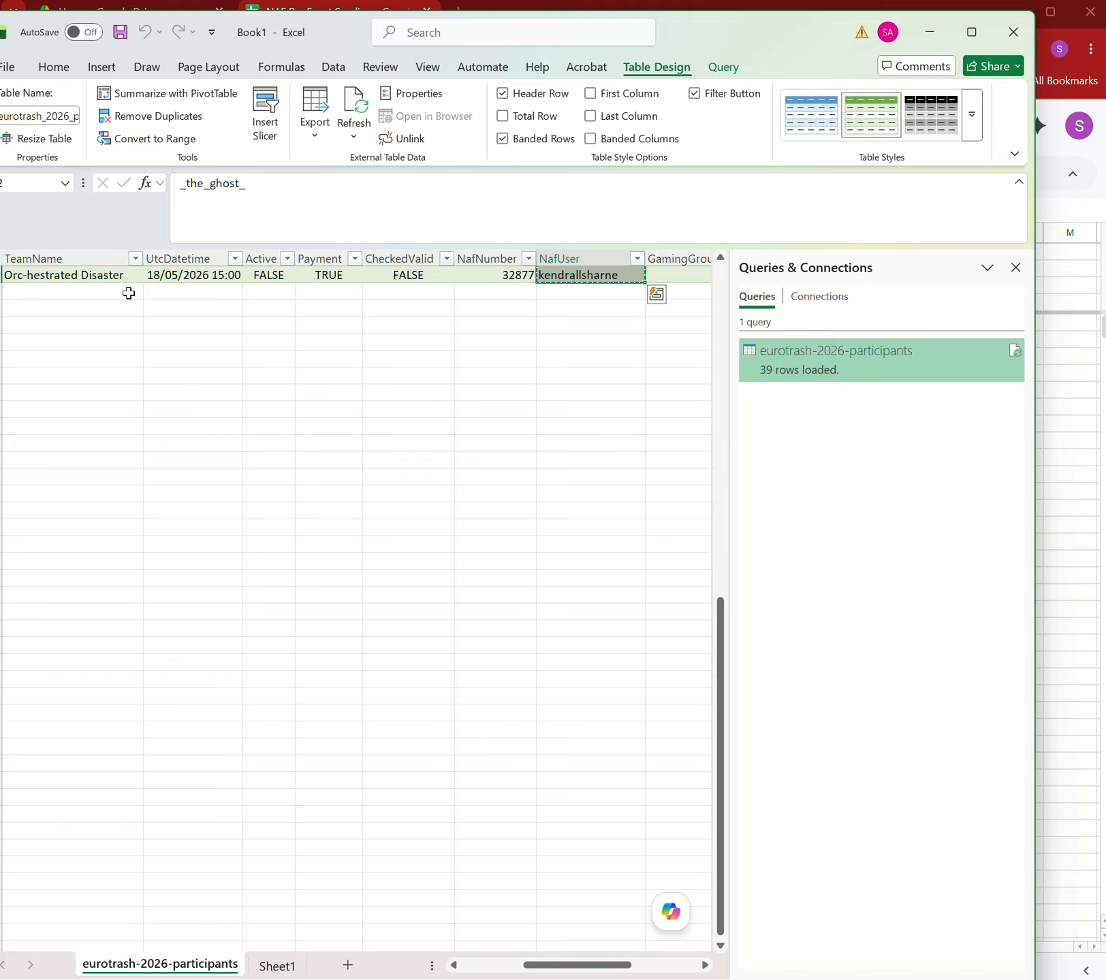
key("ctrl+q")
key("Escape")
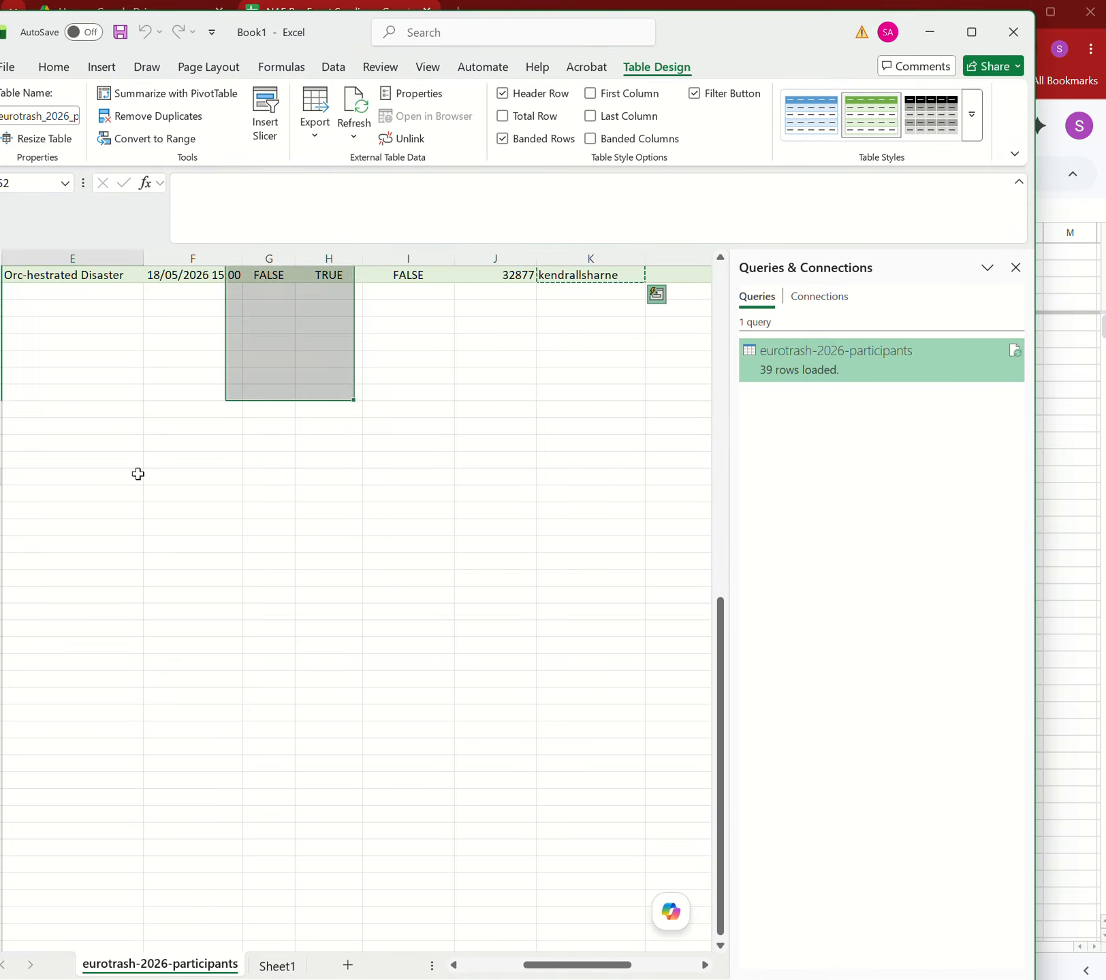
left_click(138, 474)
Paste the coach usernames as values only into the NAF Name column starting at B5.
left_click(1081, 484)
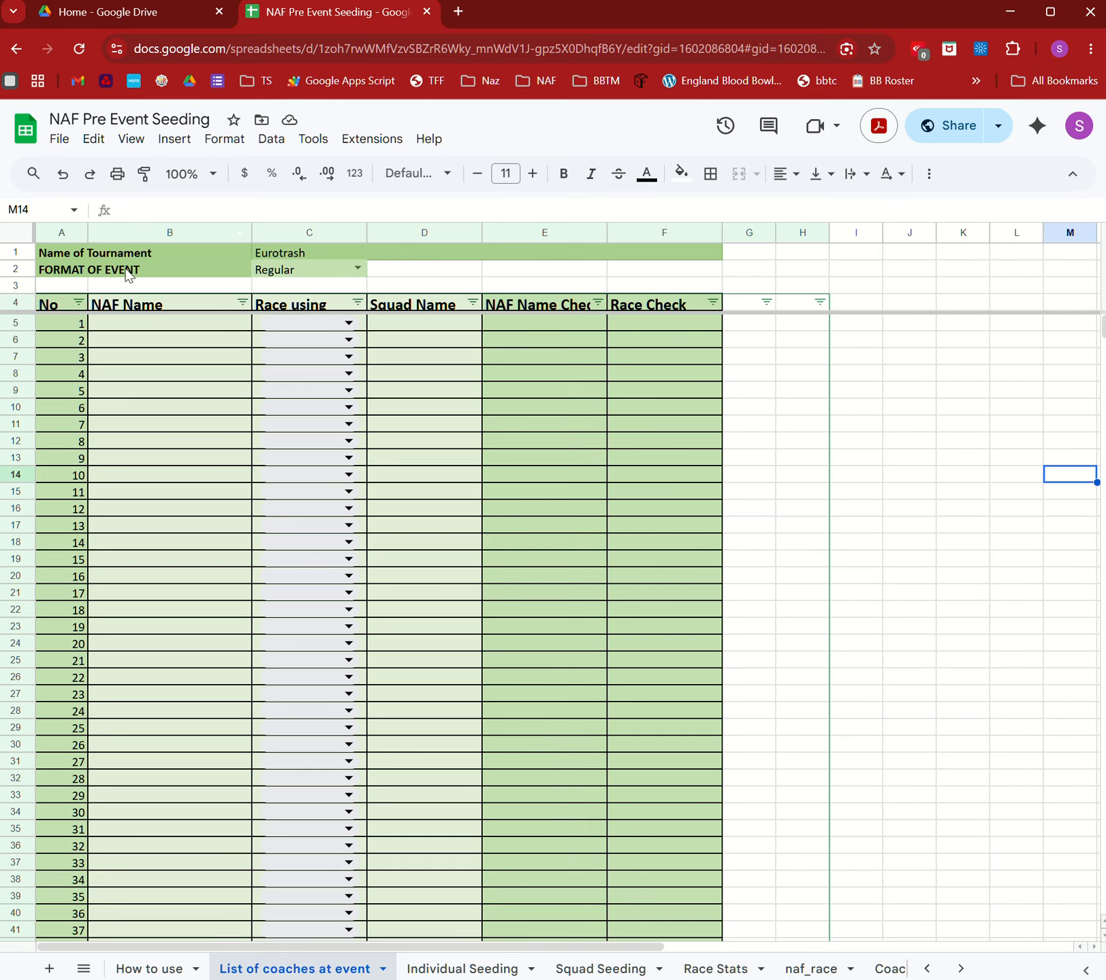
left_click(143, 320)
right_click(142, 319)
mouse_move(233, 361)
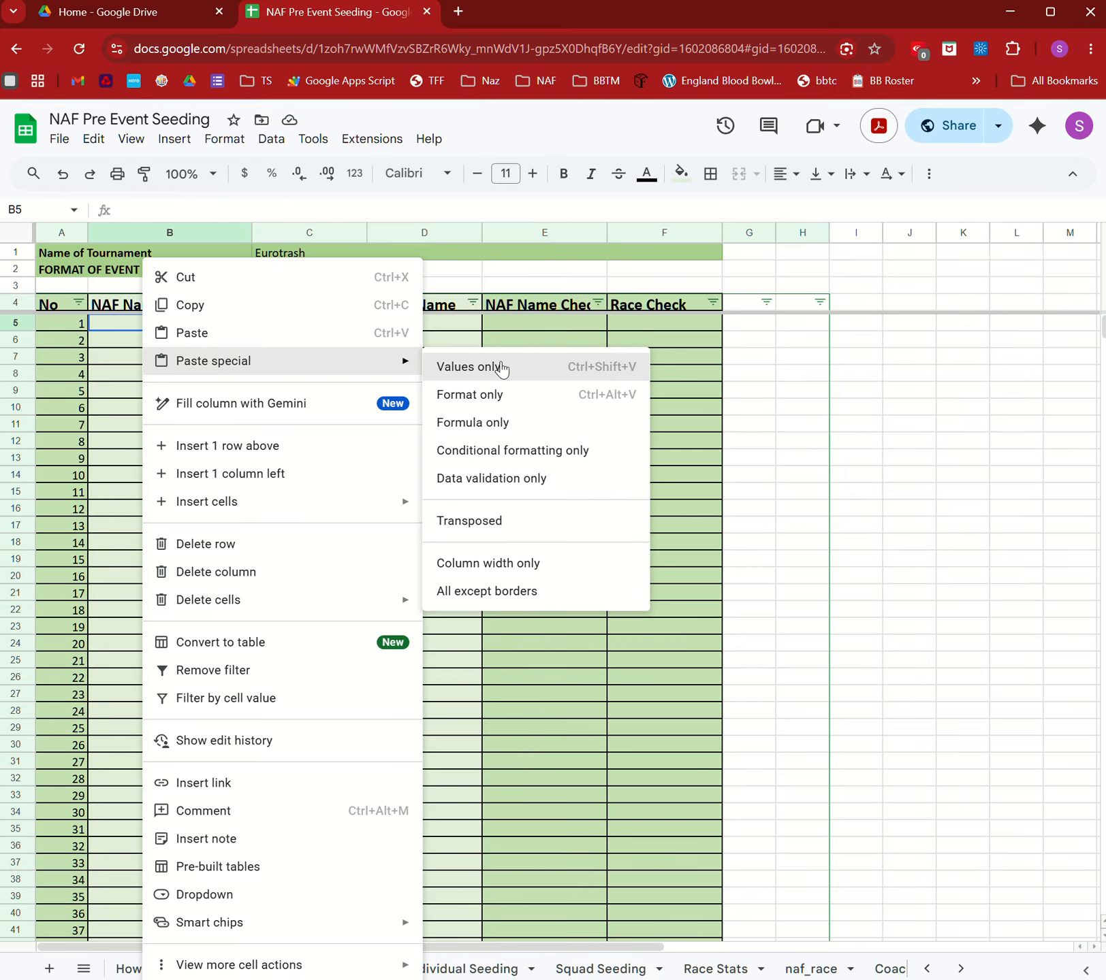
left_click(501, 367)
Copy all 39 TeamRace entries (D5:D43) from the Excel participants table.
key("alt+Tab")
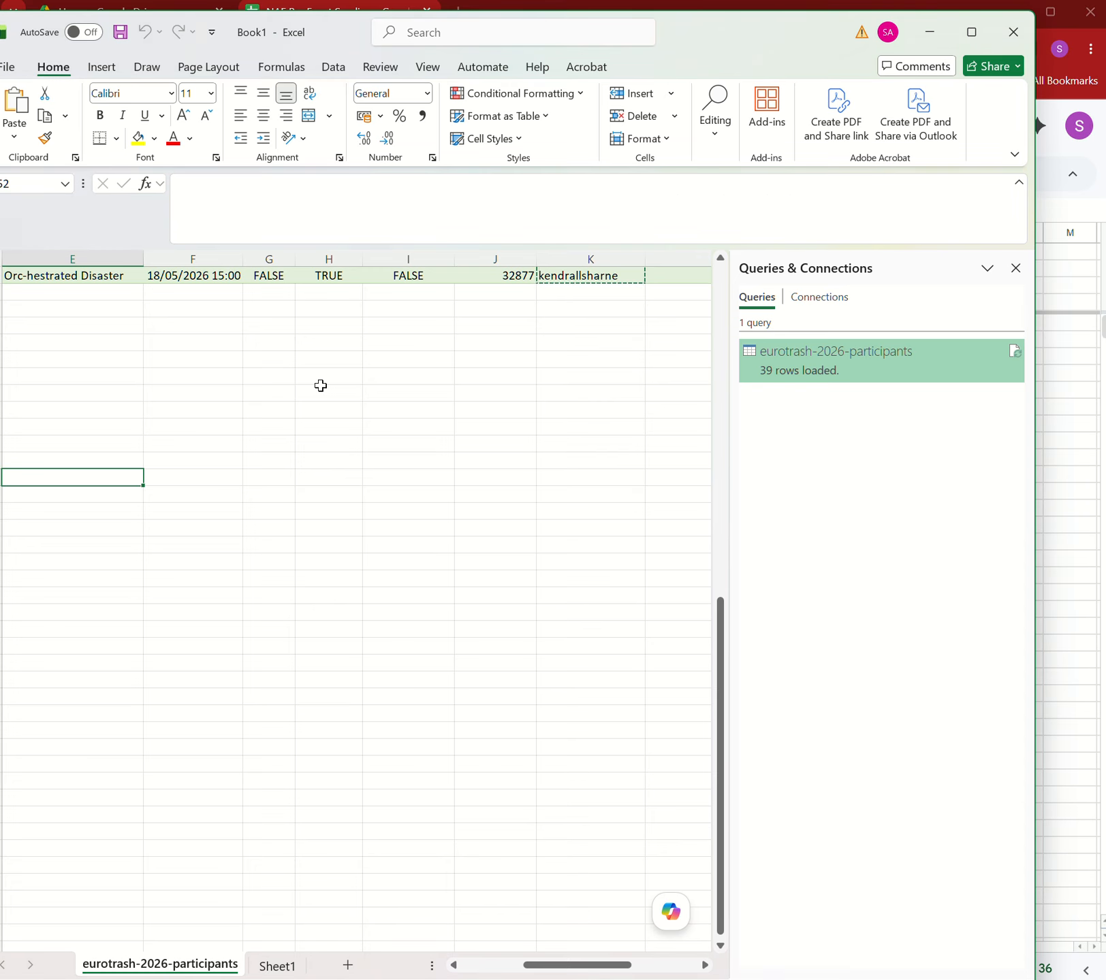
left_click(571, 279)
key("Right")
key("Right")
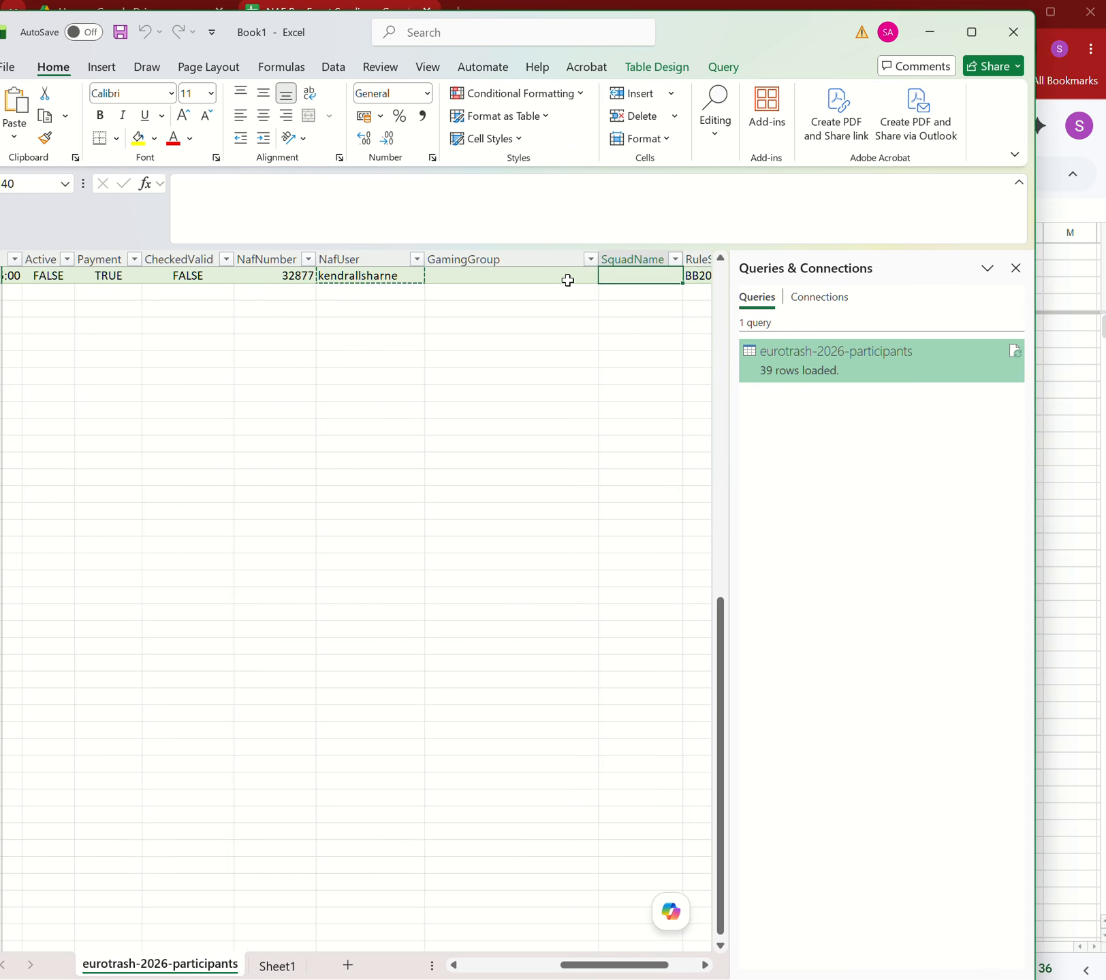
key("ctrl+Up")
key("Left")
key("Left")
key("Left")
key("Left")
key("Left")
key("Left")
key("Left")
key("Left")
key("Left")
key("Left")
key("Left")
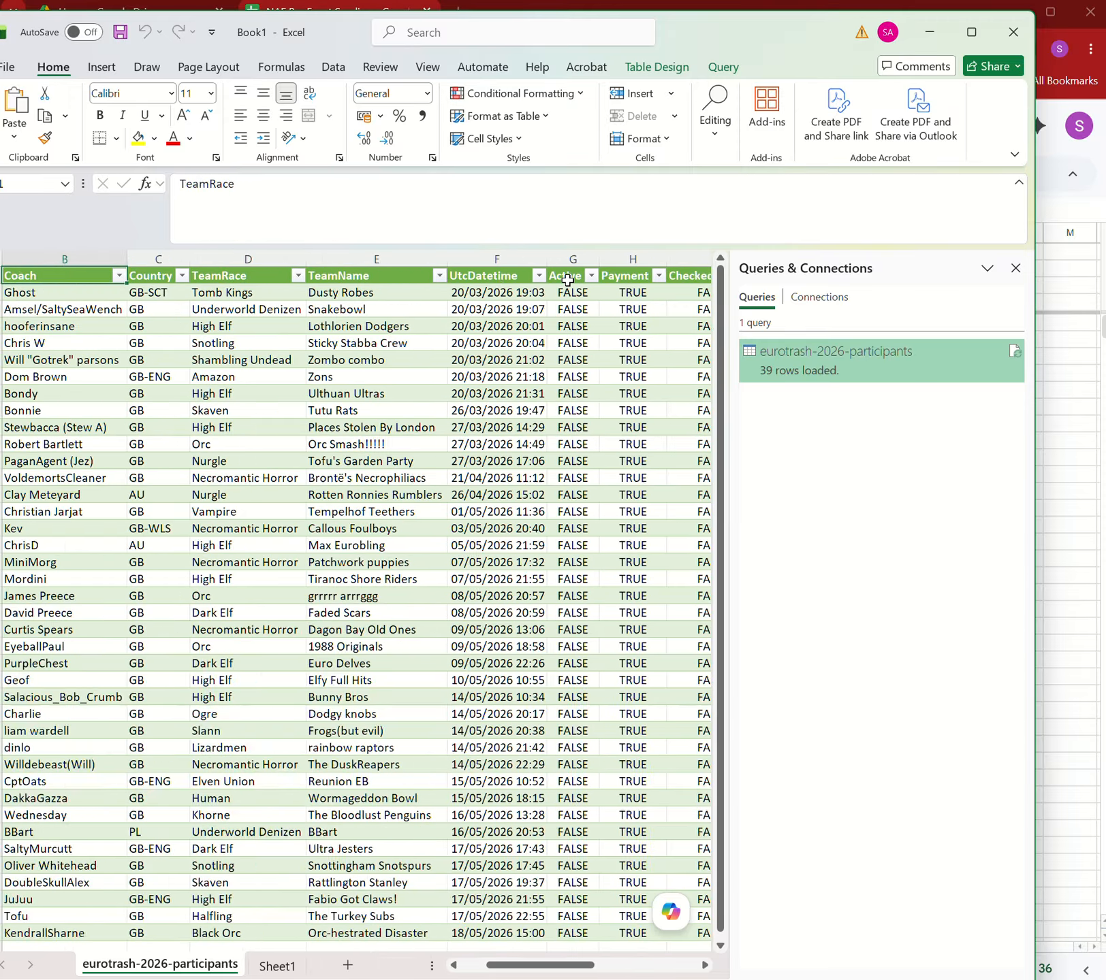
key("Right")
key("Right")
key("Down")
key("ctrl+shift+Down")
key("ctrl+c")
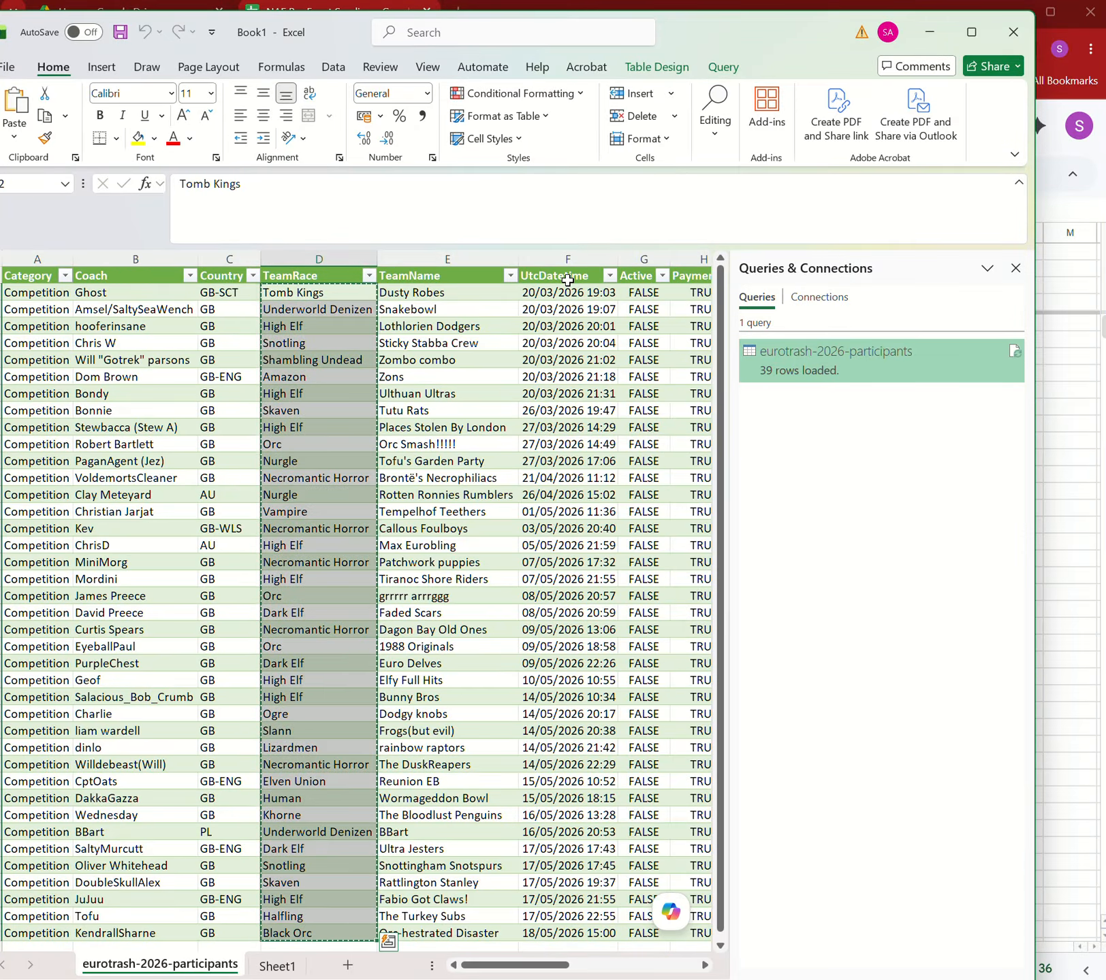
key("alt+Tab")
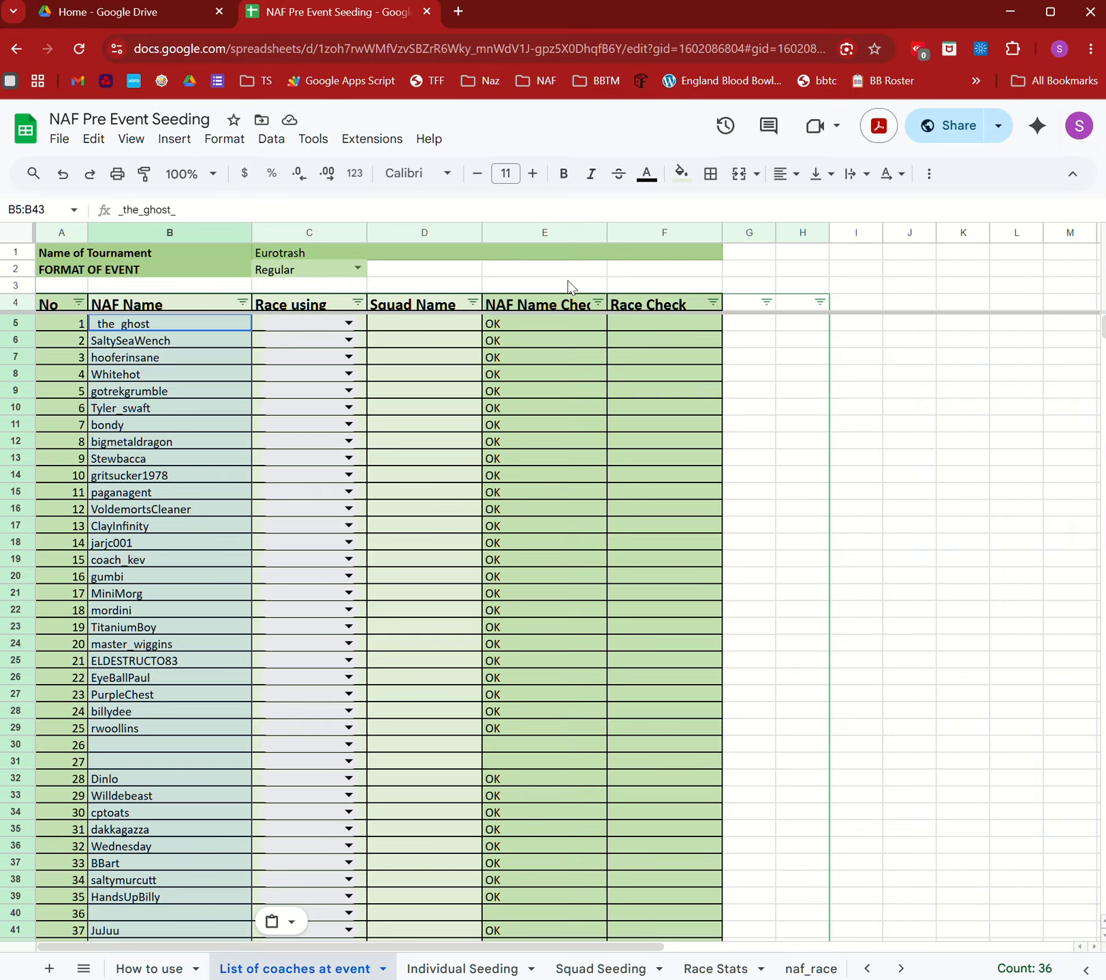
Paste the copied race names as values only into the Race using column from C5.
left_click(284, 326)
left_click(266, 314)
right_click(270, 322)
mouse_move(441, 372)
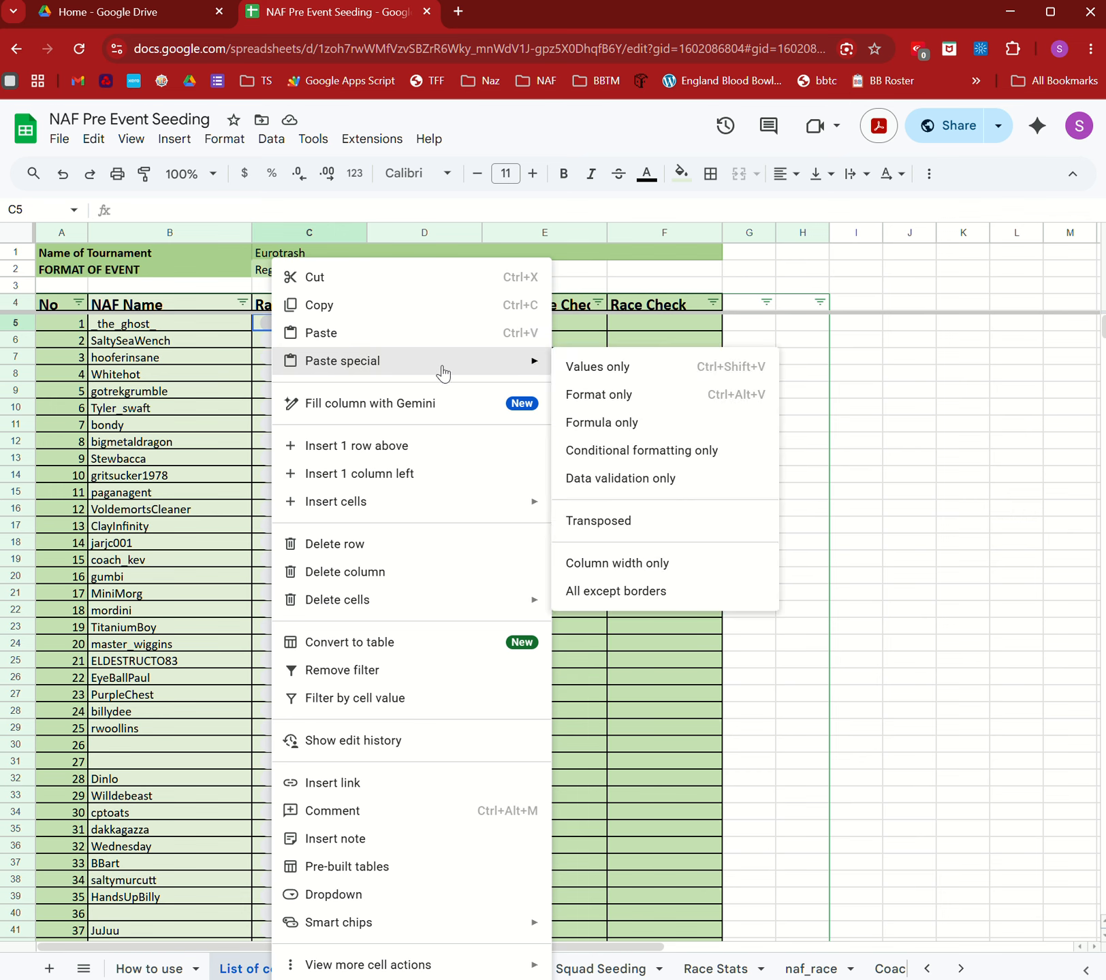
left_click(637, 367)
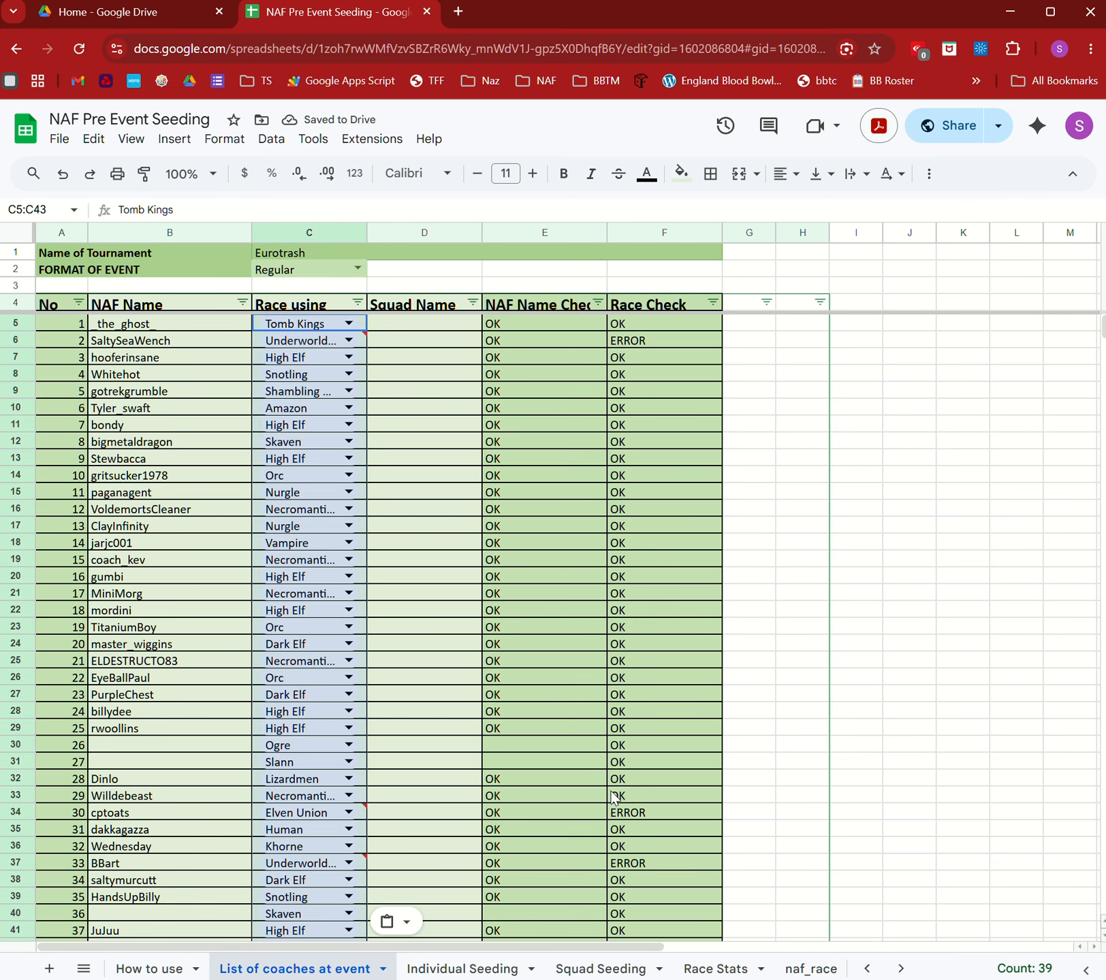
Correct the row 34 race from Elven Union to Elf Union.
double_click(301, 813)
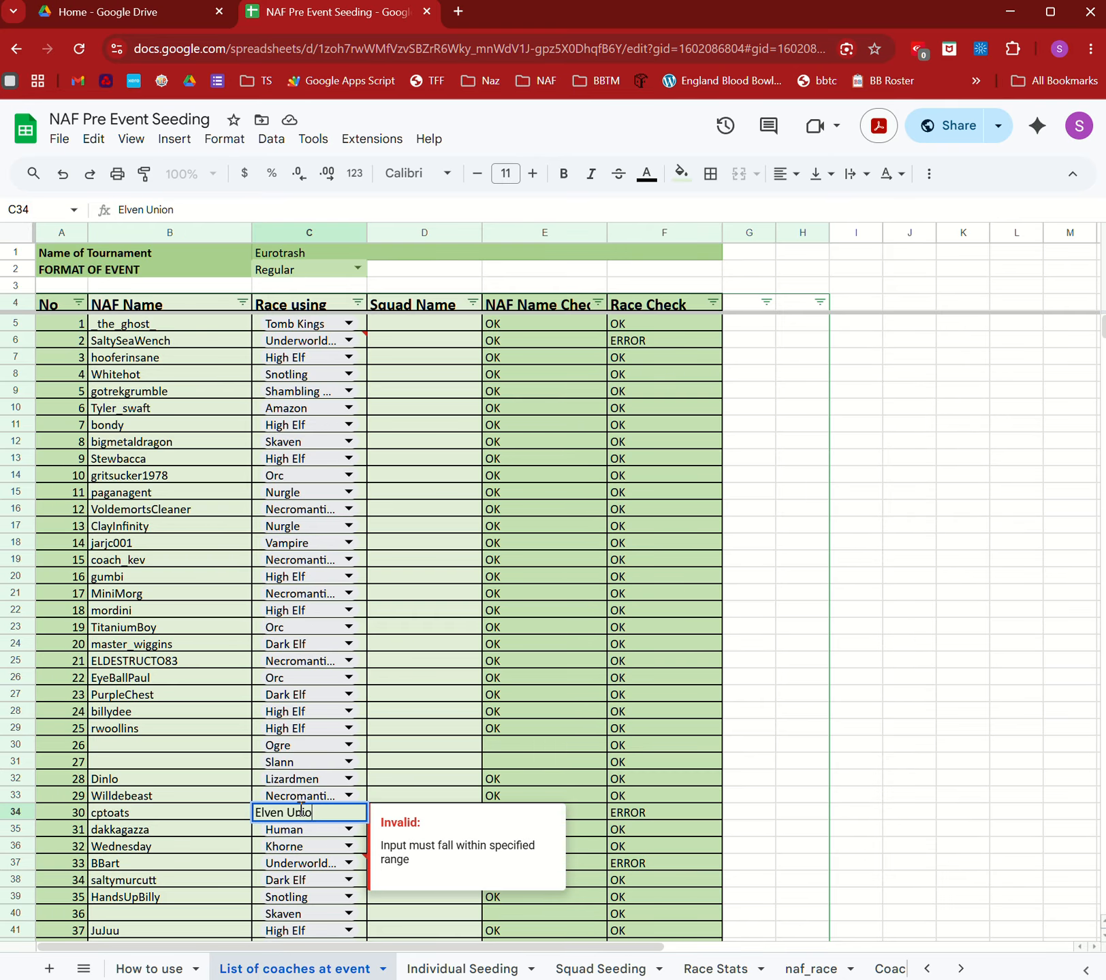
key("BackSpace")
key("BackSpace")
key("BackSpace")
key("BackSpace")
key("BackSpace")
key("BackSpace")
key("BackSpace")
key("BackSpace")
key("BackSpace")
type("f")
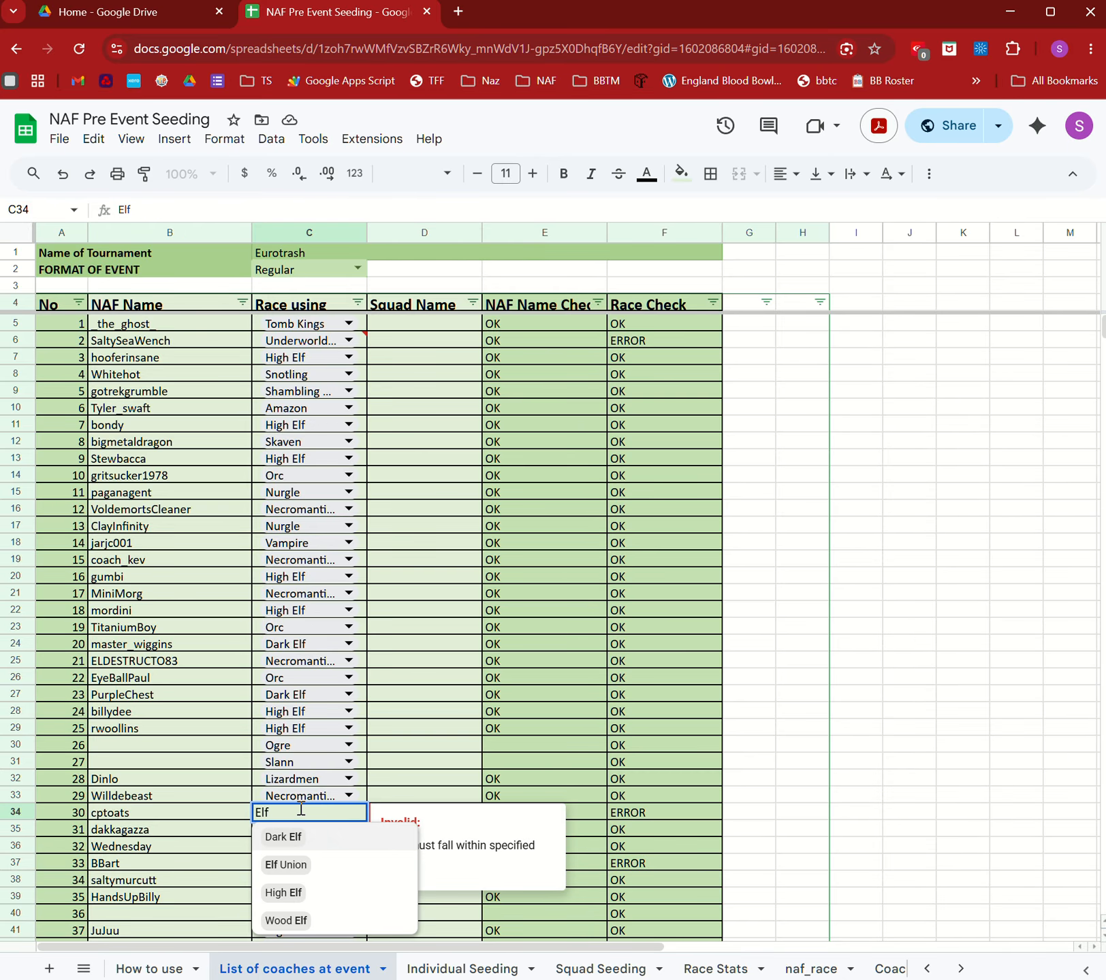
left_click(284, 865)
left_click(176, 783)
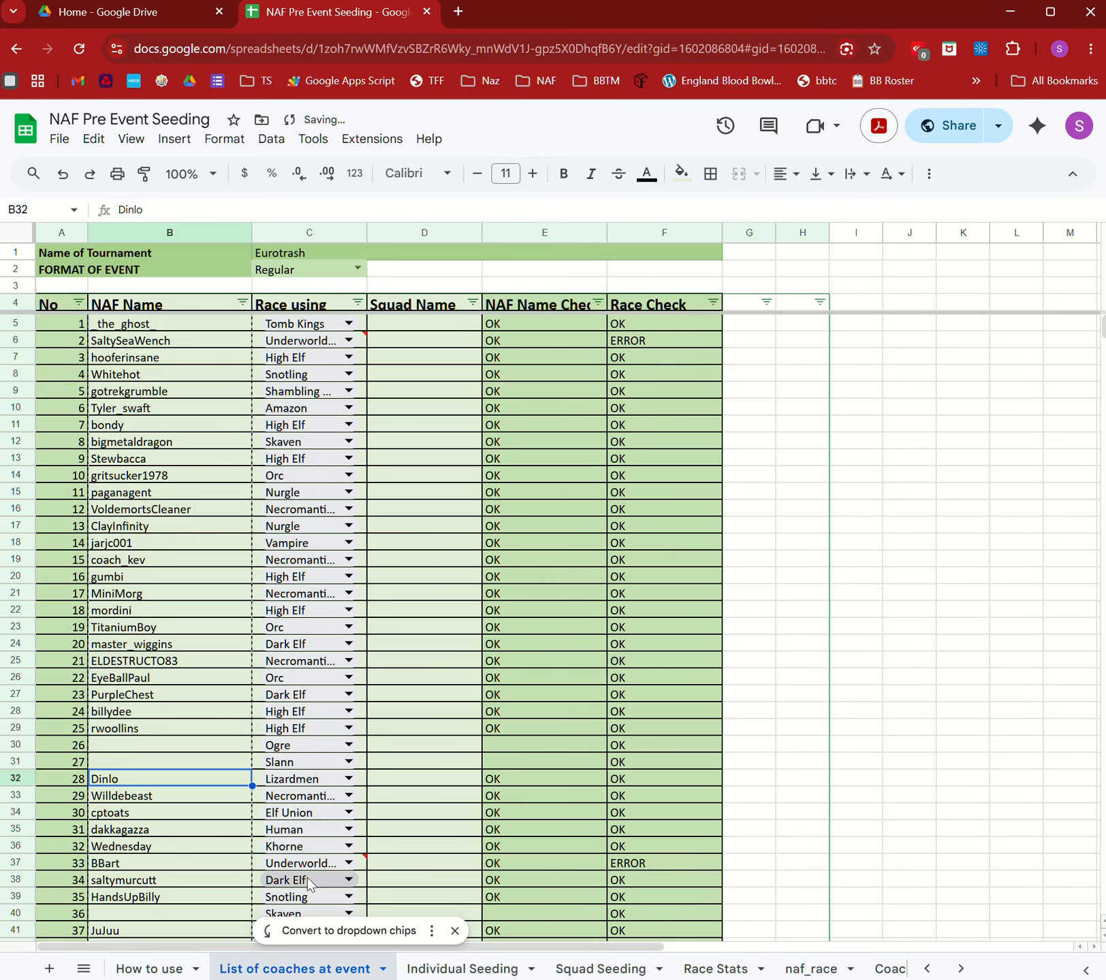
Change the Underworld Denizen races in rows 37 and 6 to Underworld Denizens.
scroll(303, 780, "down", 2)
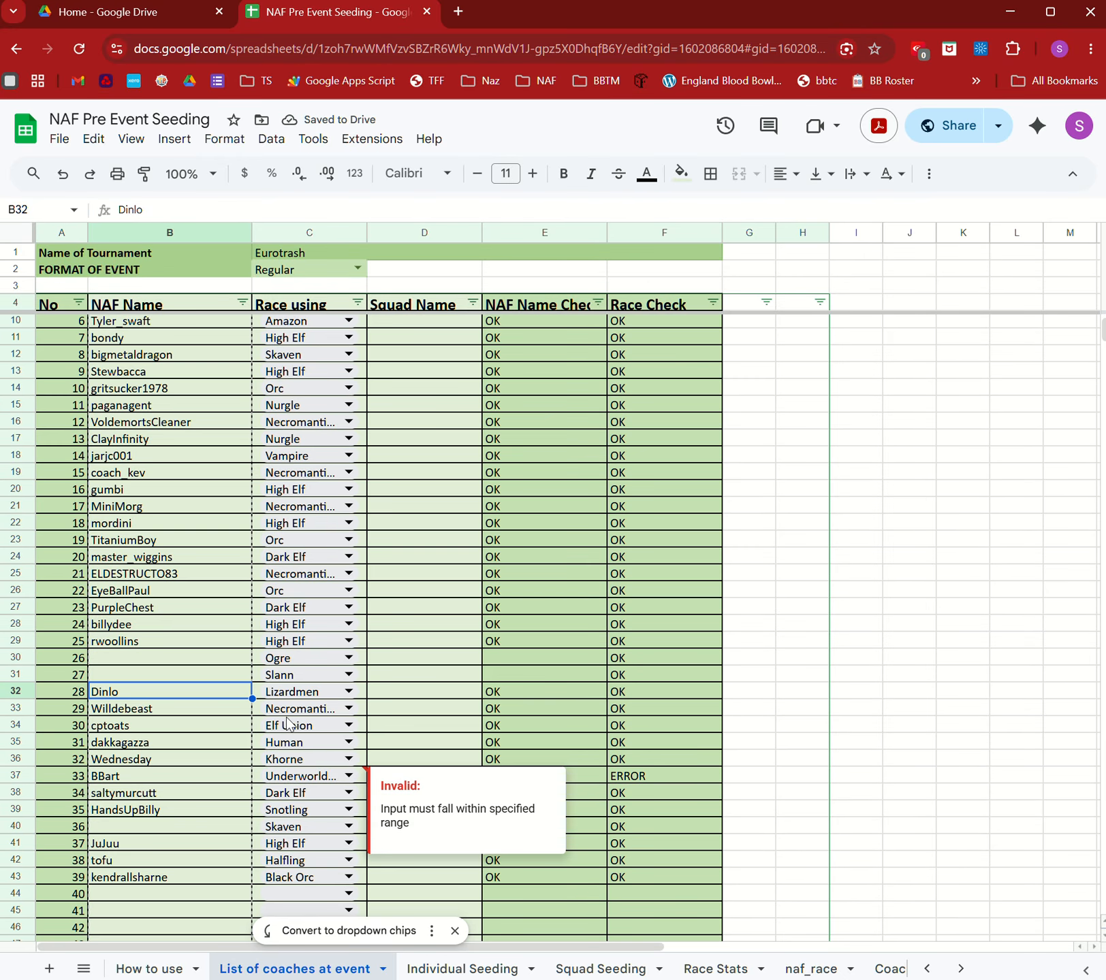
left_click(278, 778)
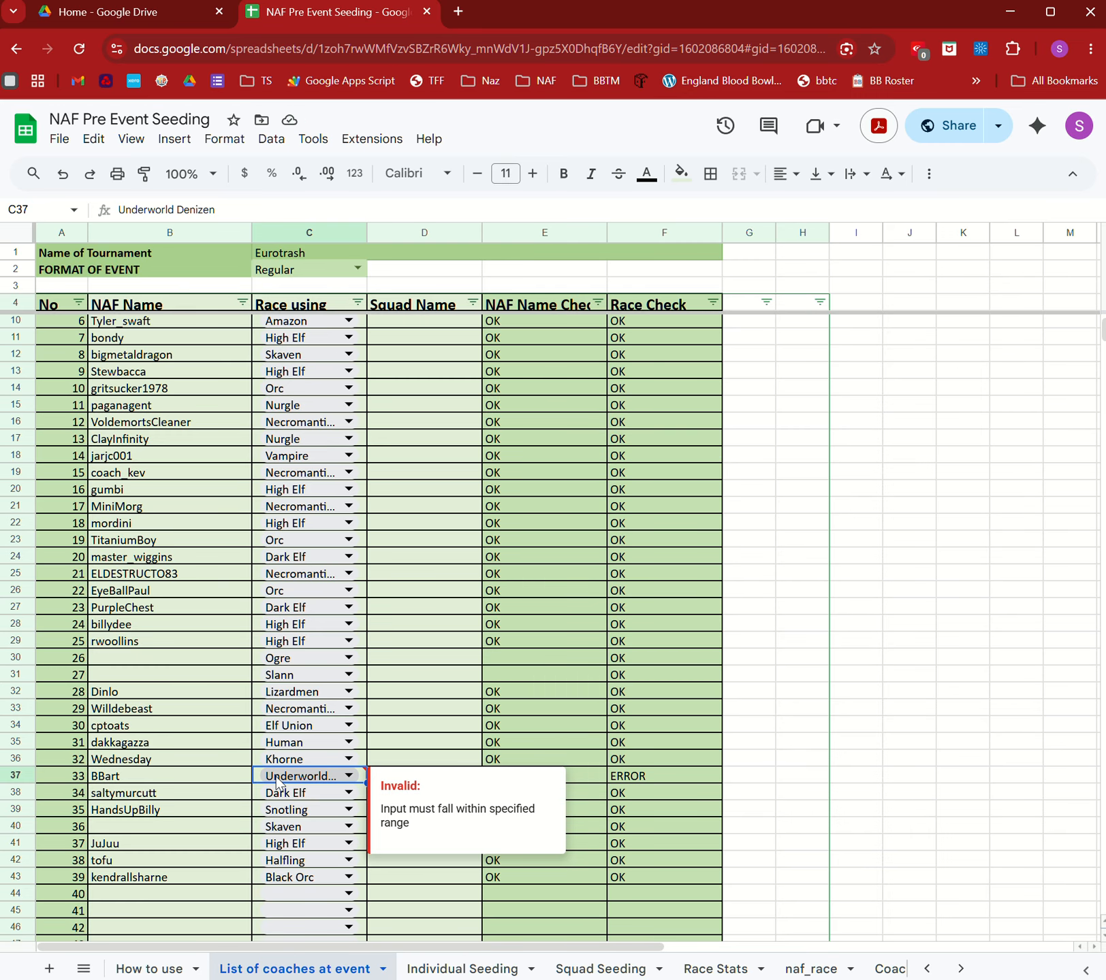
type("und")
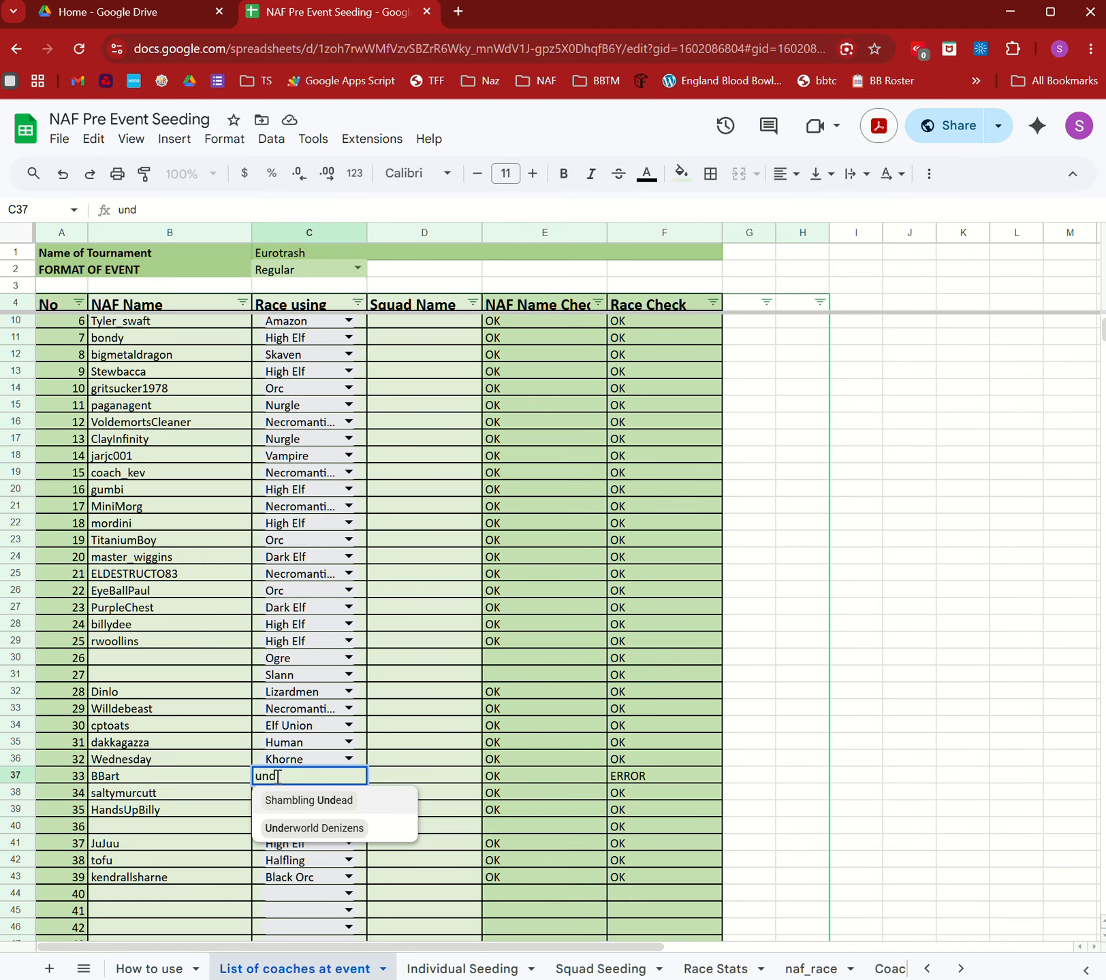
left_click(330, 828)
scroll(412, 827, "up", 2)
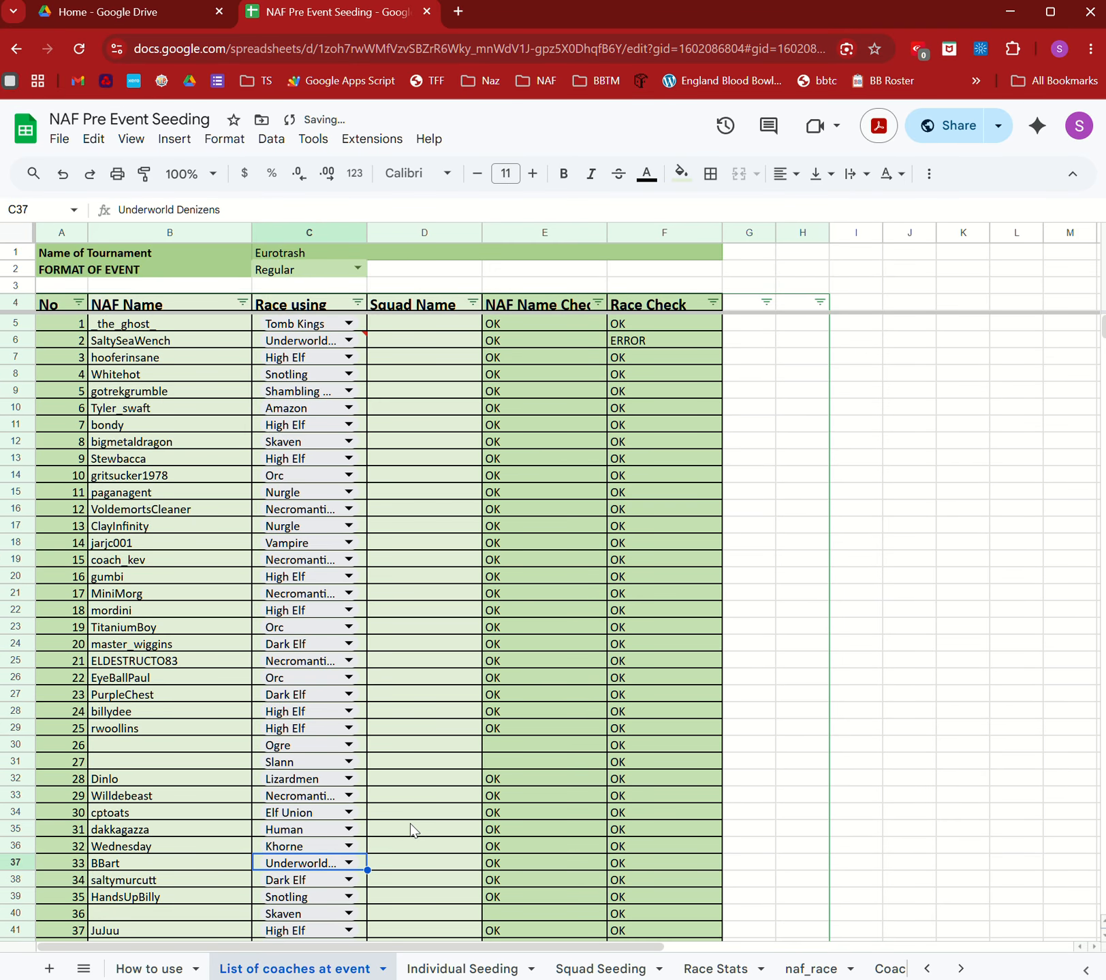
double_click(289, 340)
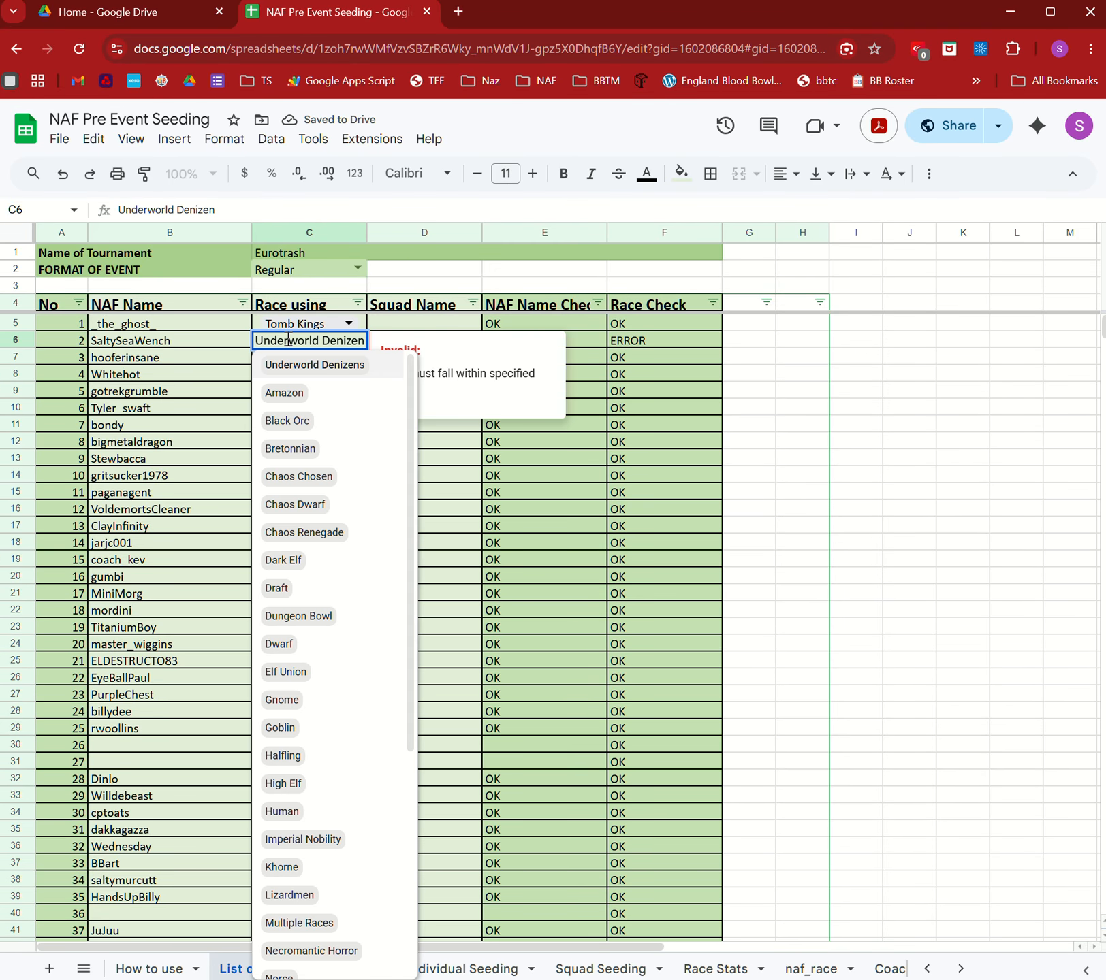
key("Escape")
type("under")
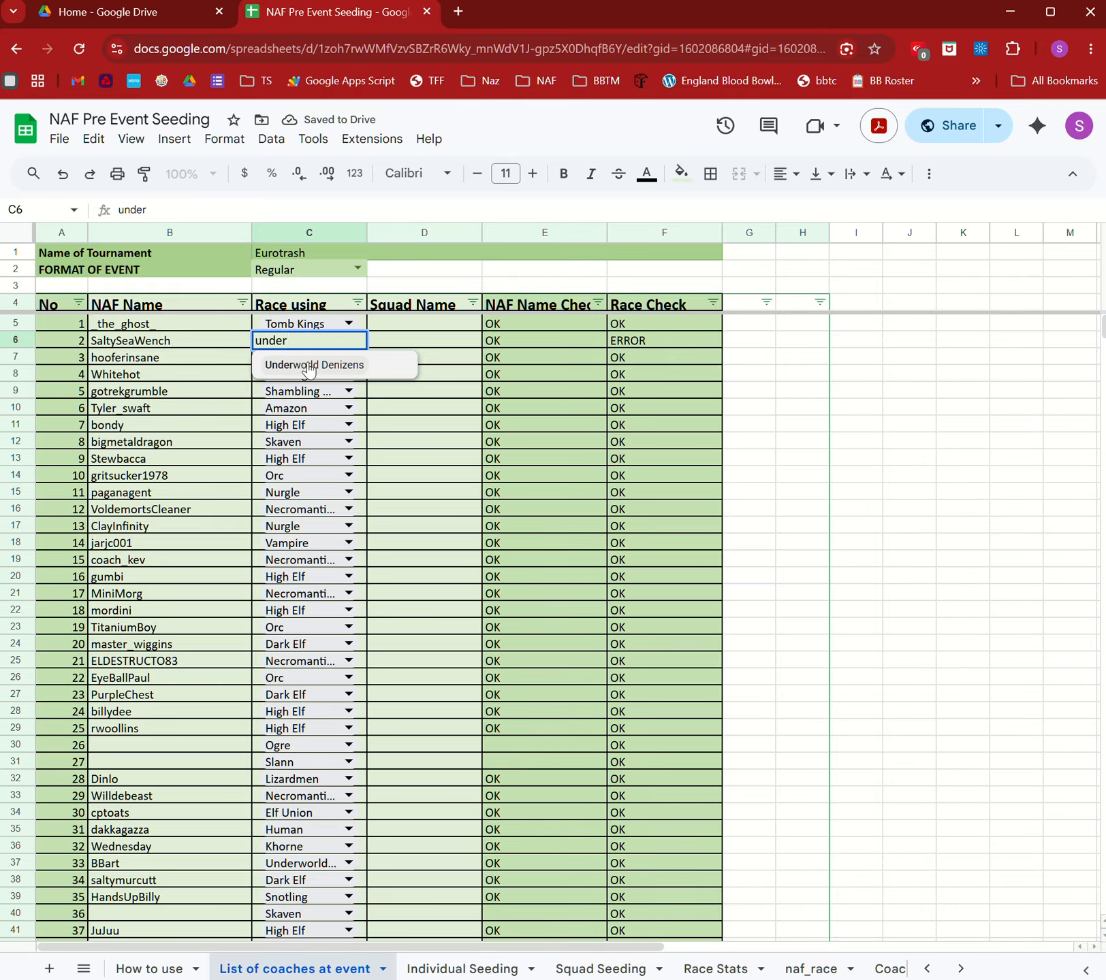
left_click(308, 368)
scroll(517, 626, "down", 5)
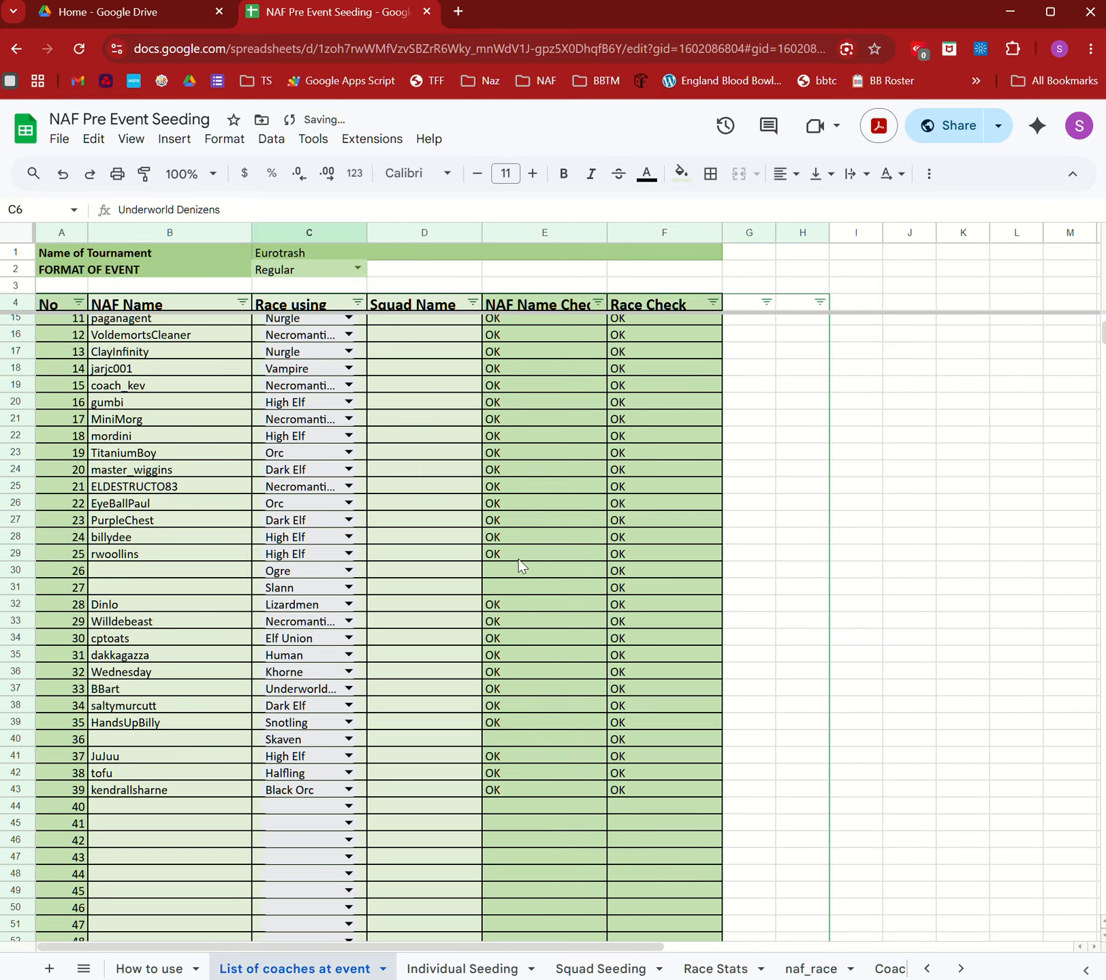
Fill the blank NAF Name cells in rows 30, 31 and 40 with Non-NAF.
left_click(171, 743)
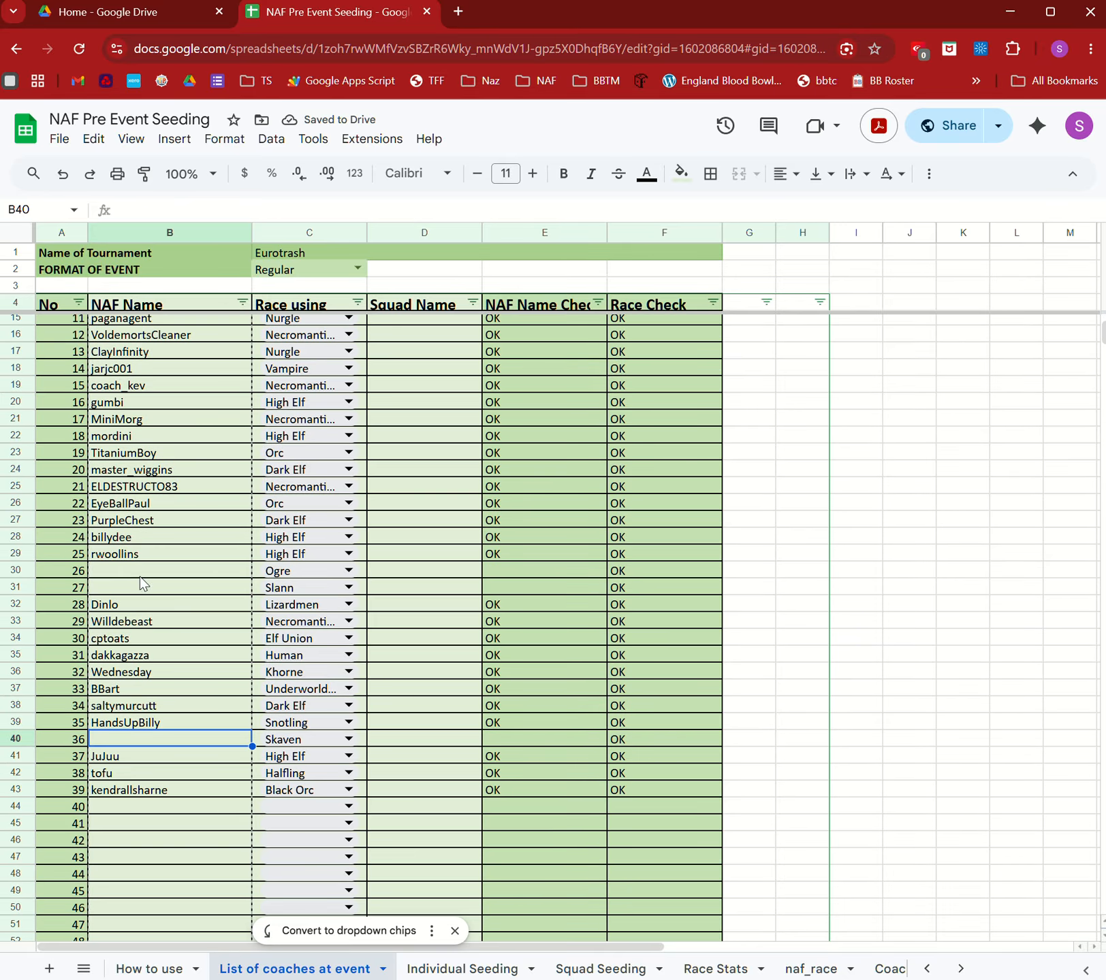
left_click(146, 571)
type("N")
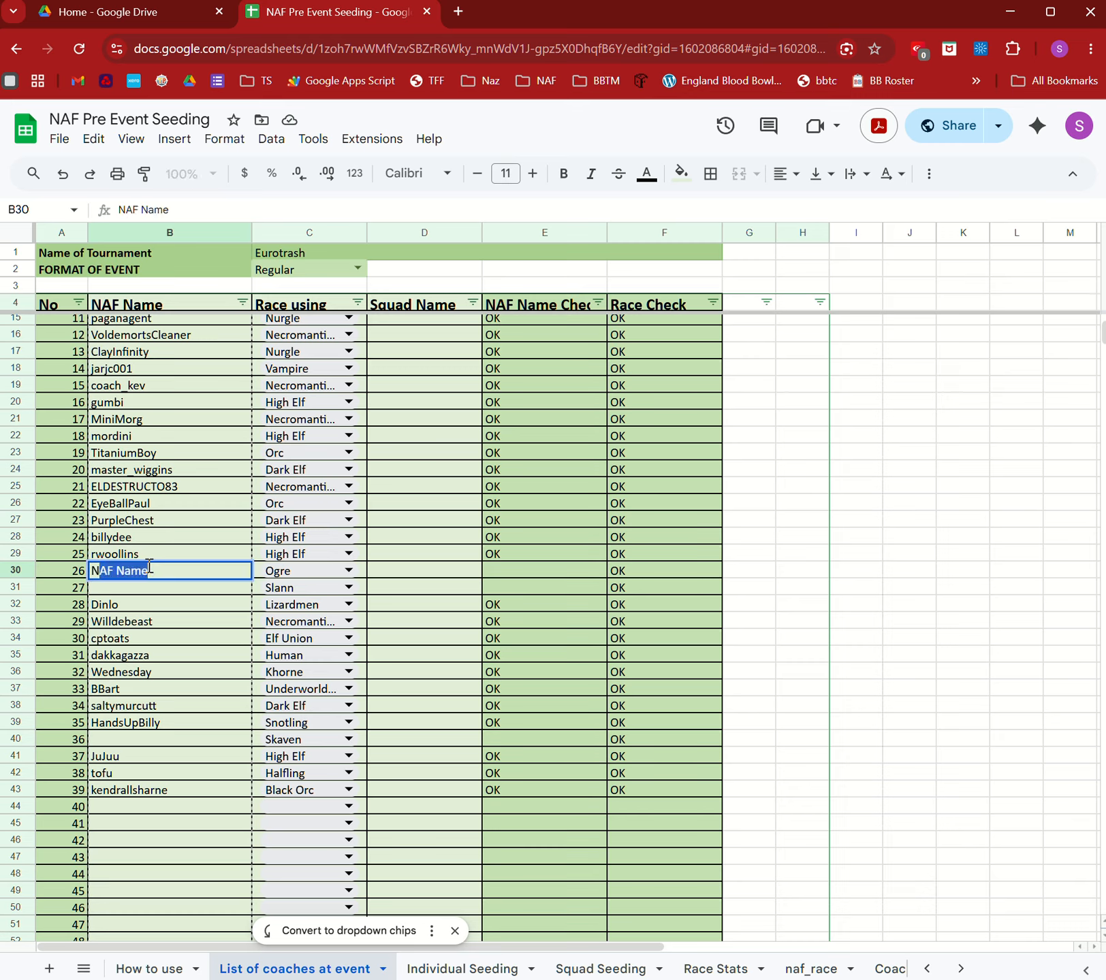
type("on-NAF")
key("Return")
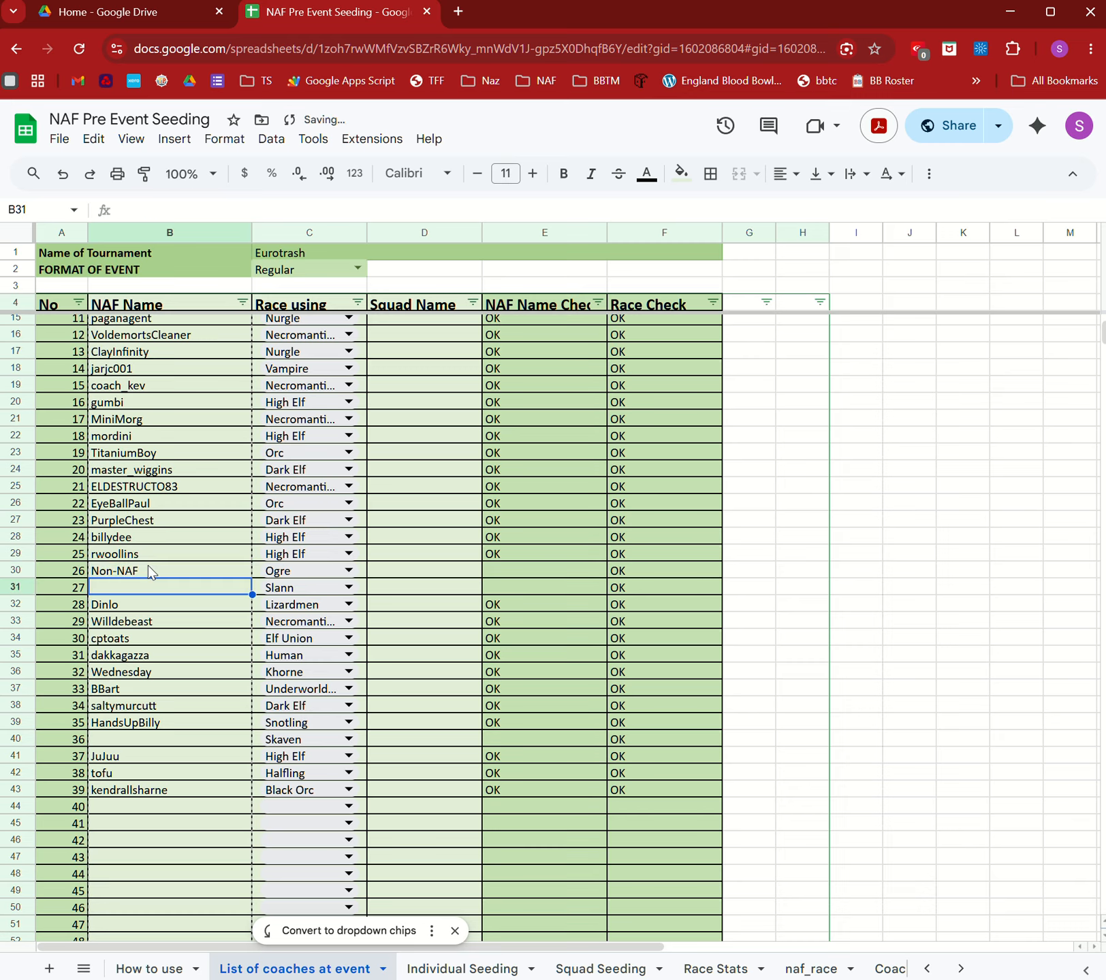
key("Up")
key("ctrl+c")
key("Down")
key("ctrl+v")
key("Down")
key("Down")
key("Down")
key("Down")
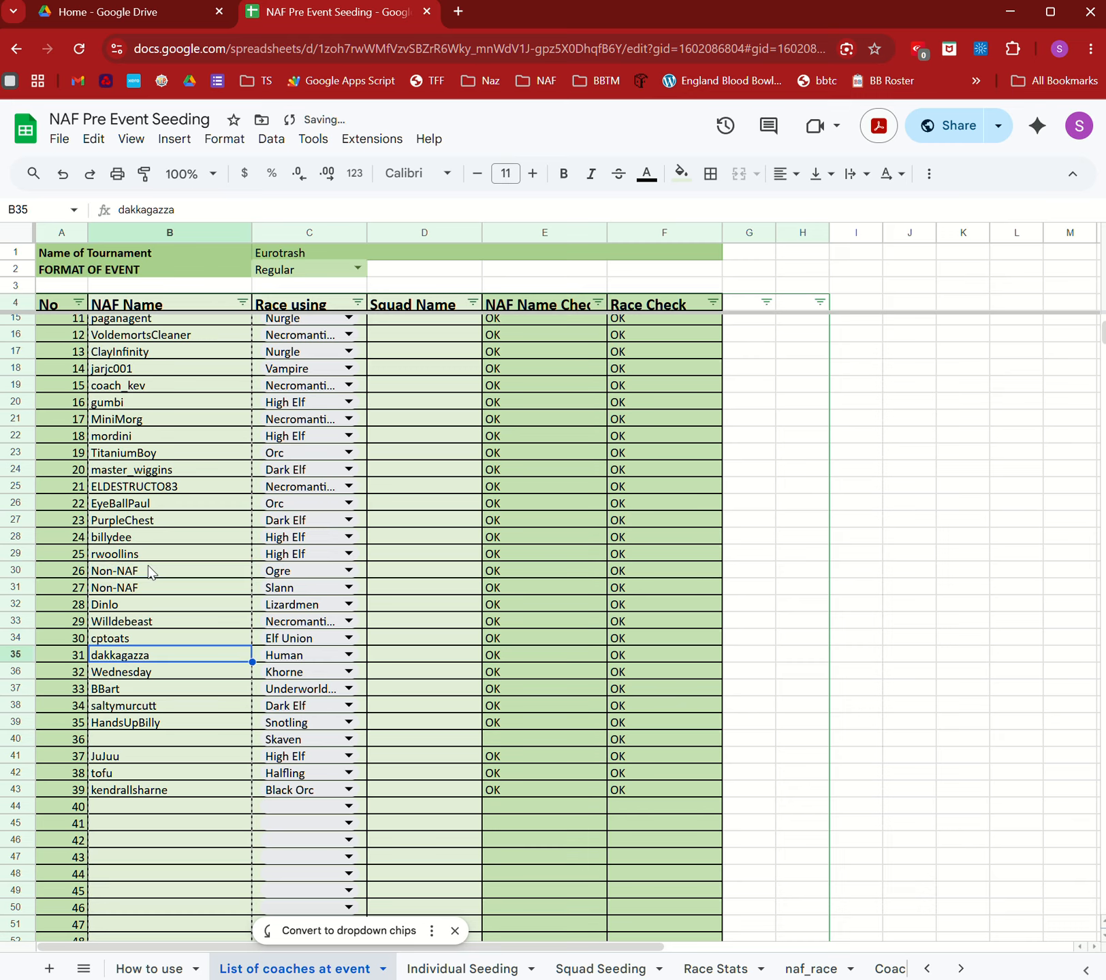
key("Down")
key("Down")
key("Down")
key("Down")
key("Down")
key("ctrl+v")
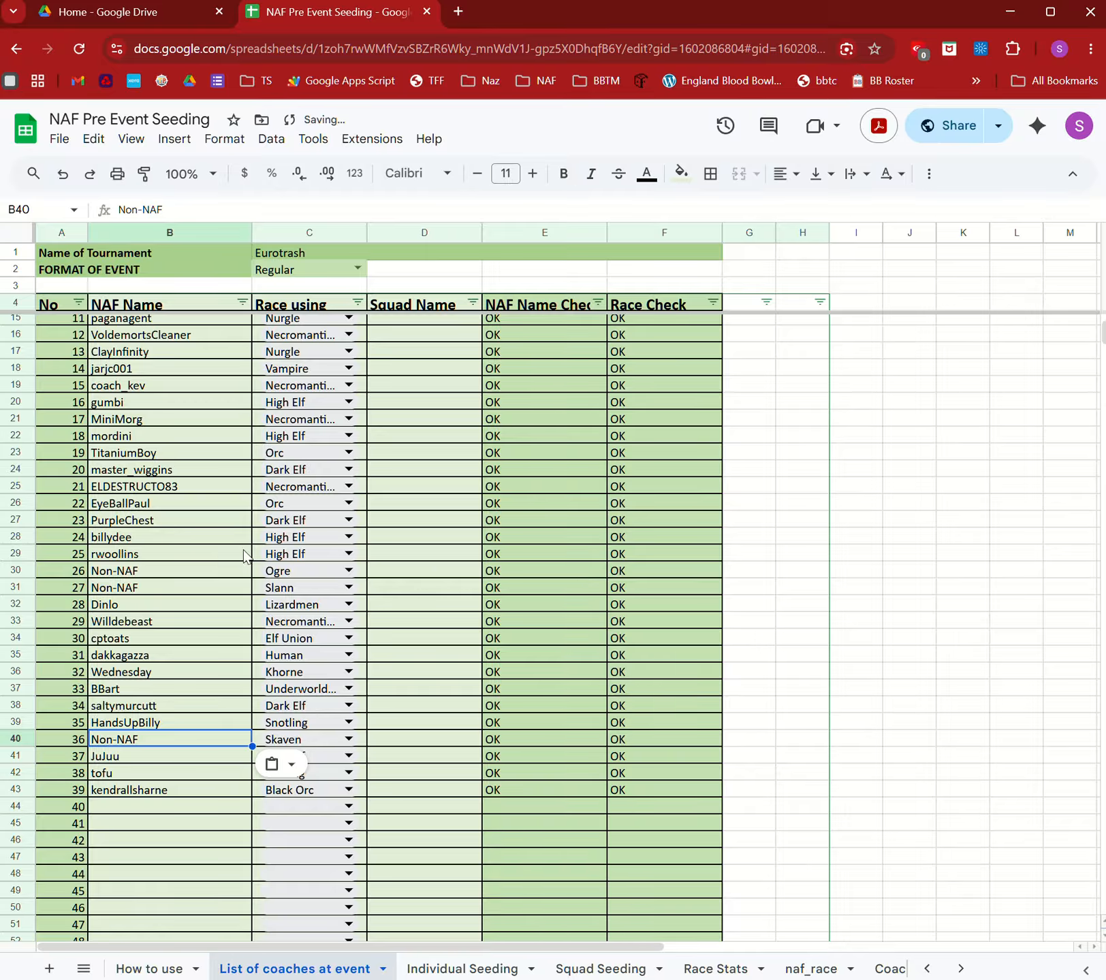
scroll(499, 389, "up", 3)
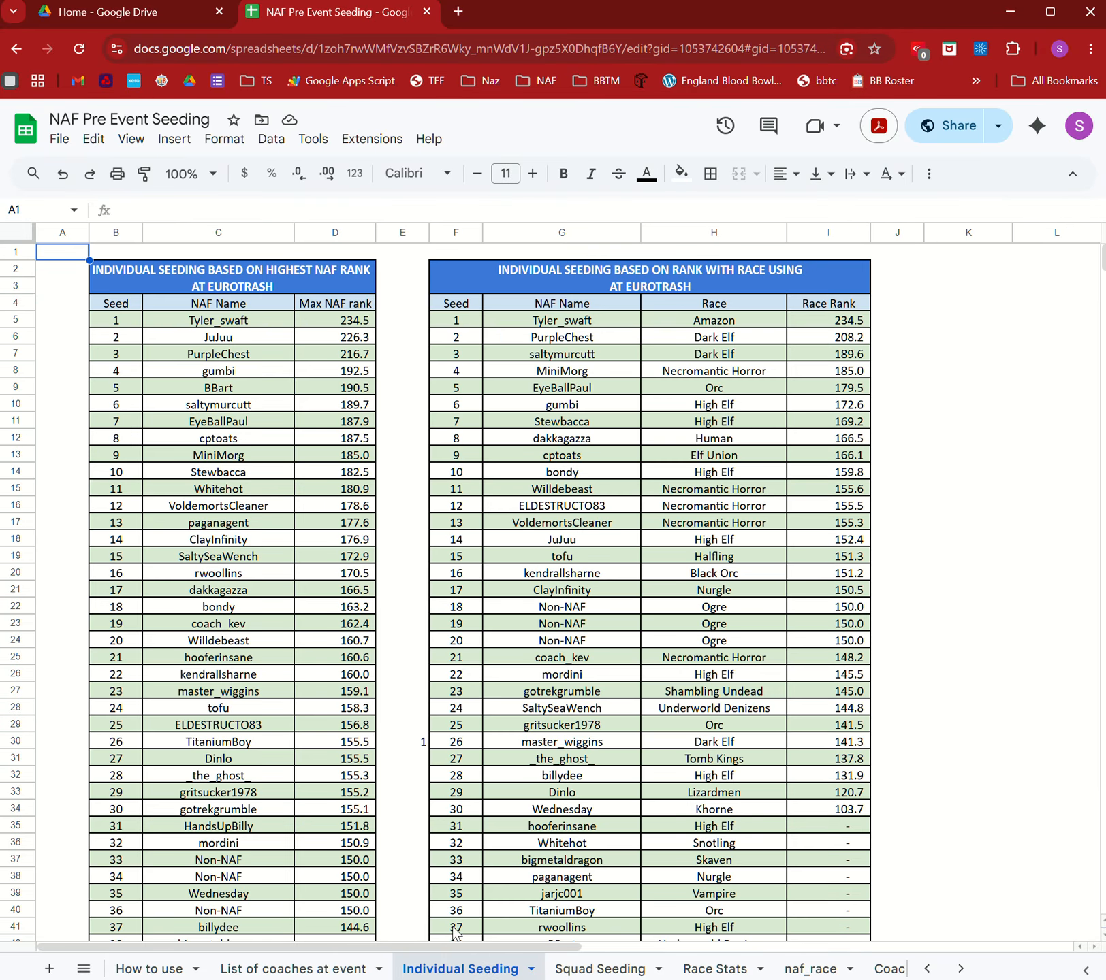
Delete the stray 1 from cell E30 on the Individual Seeding sheet.
left_click(407, 743)
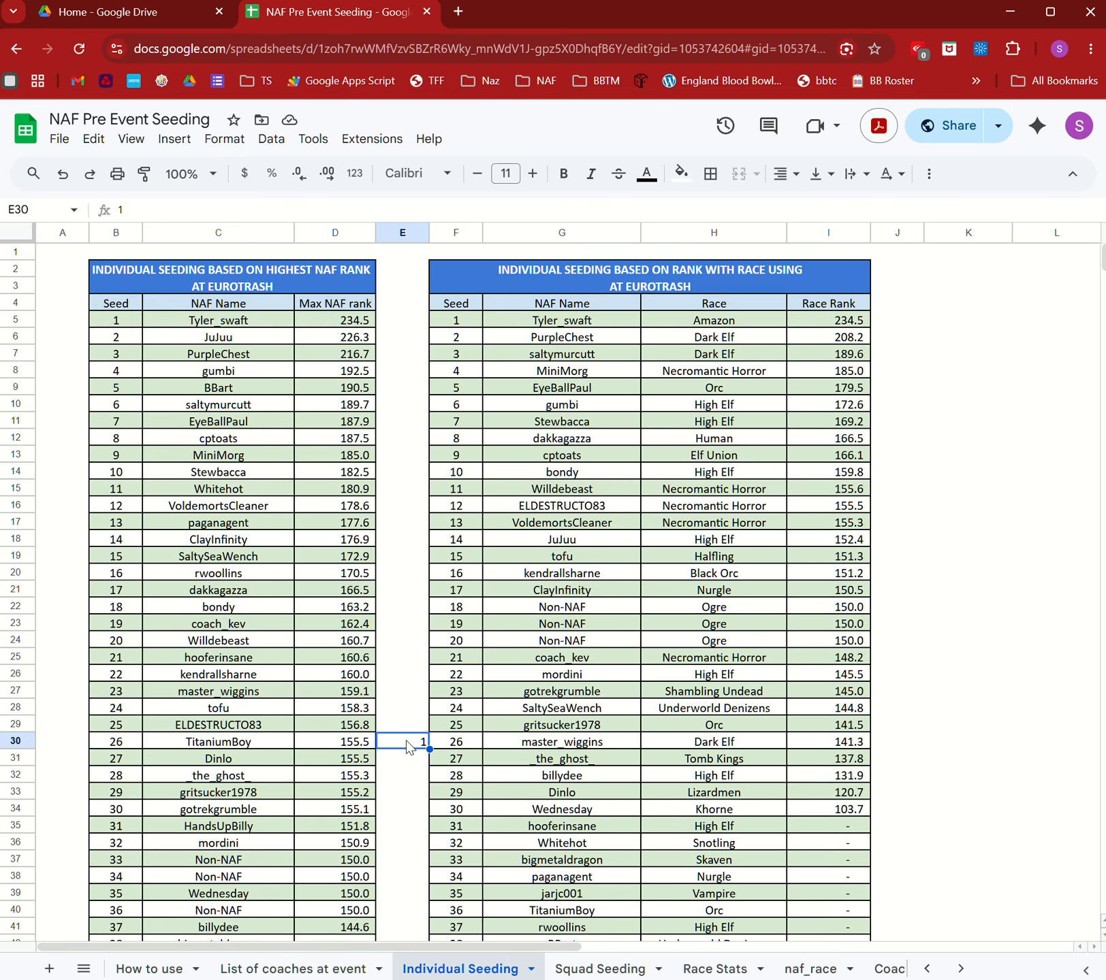
key("Delete")
Check the empty Squad Name cells, then review the Squad Seeding and Race Stats sheets.
left_click(231, 969)
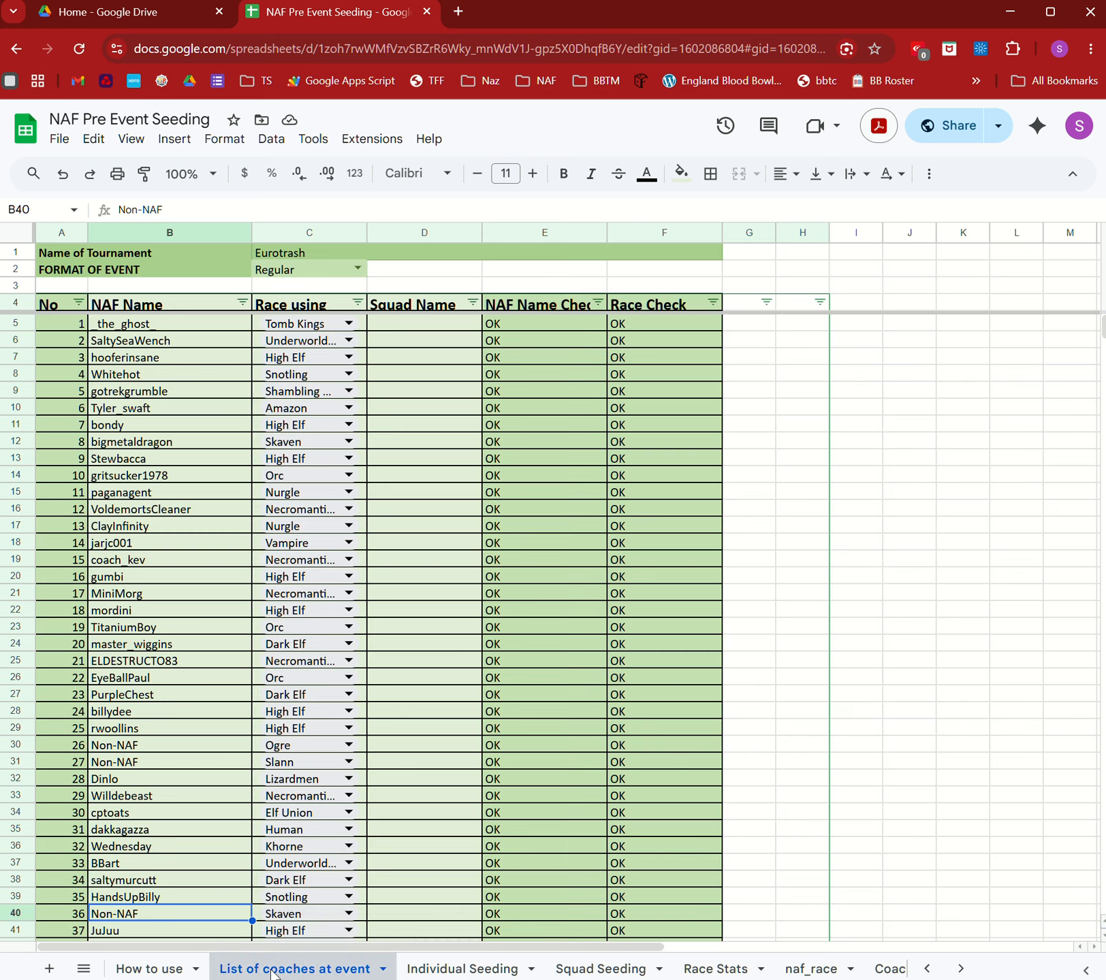
left_click_drag(422, 305, 394, 726)
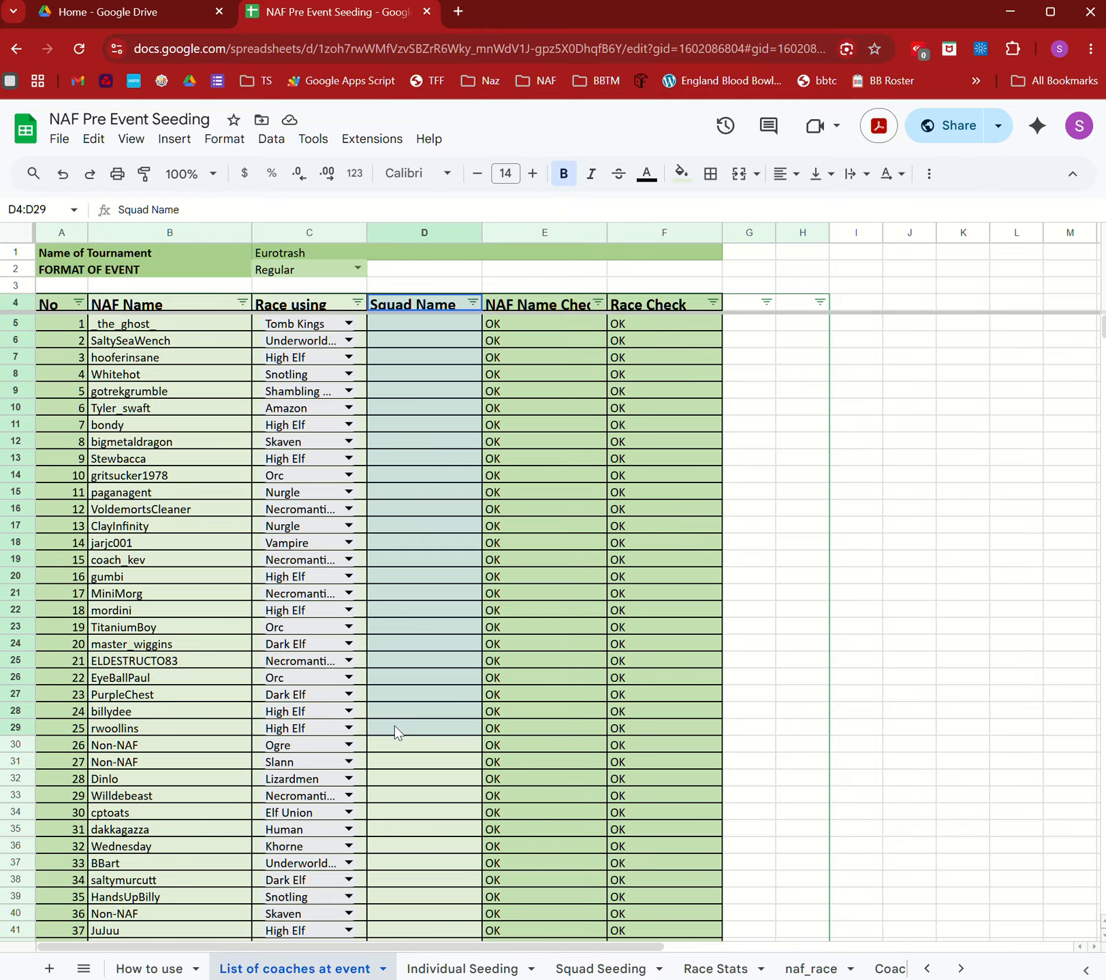
left_click(587, 966)
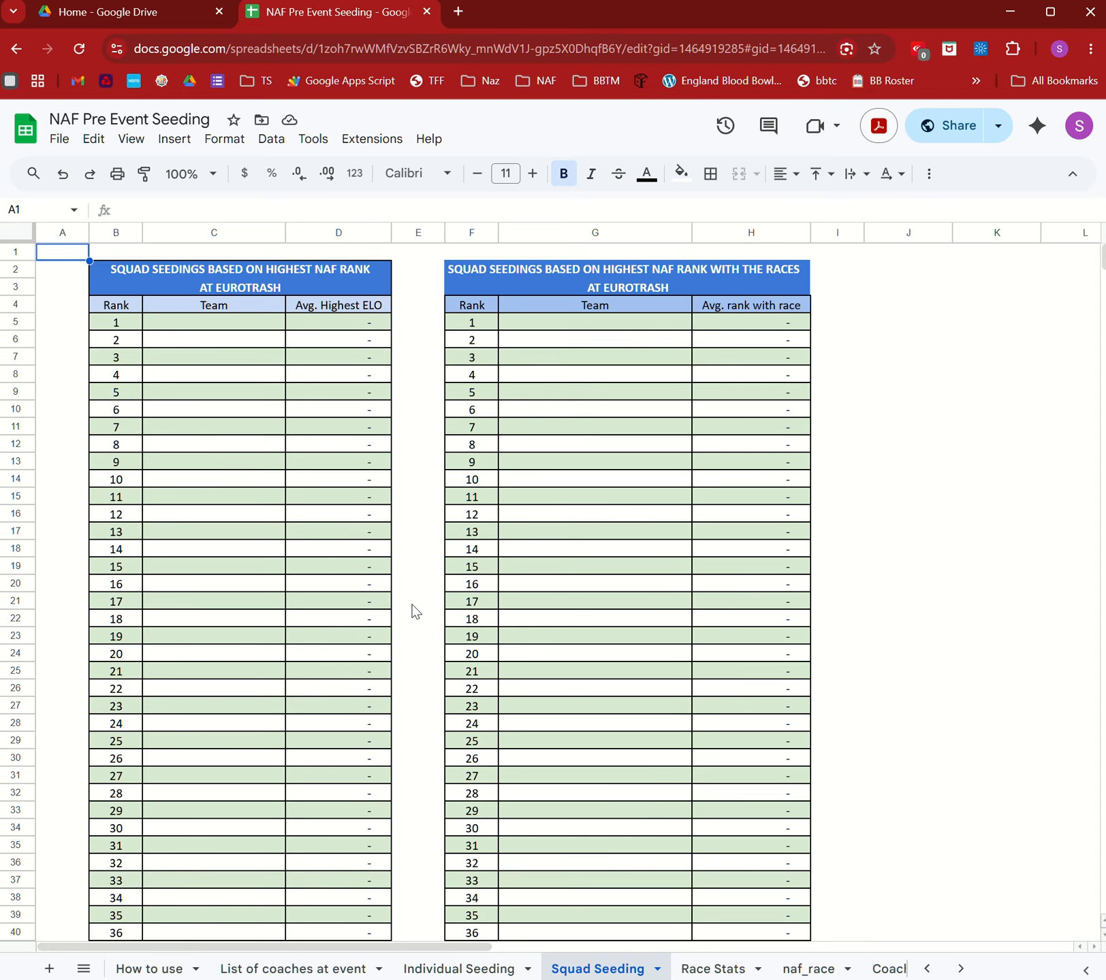
left_click(713, 969)
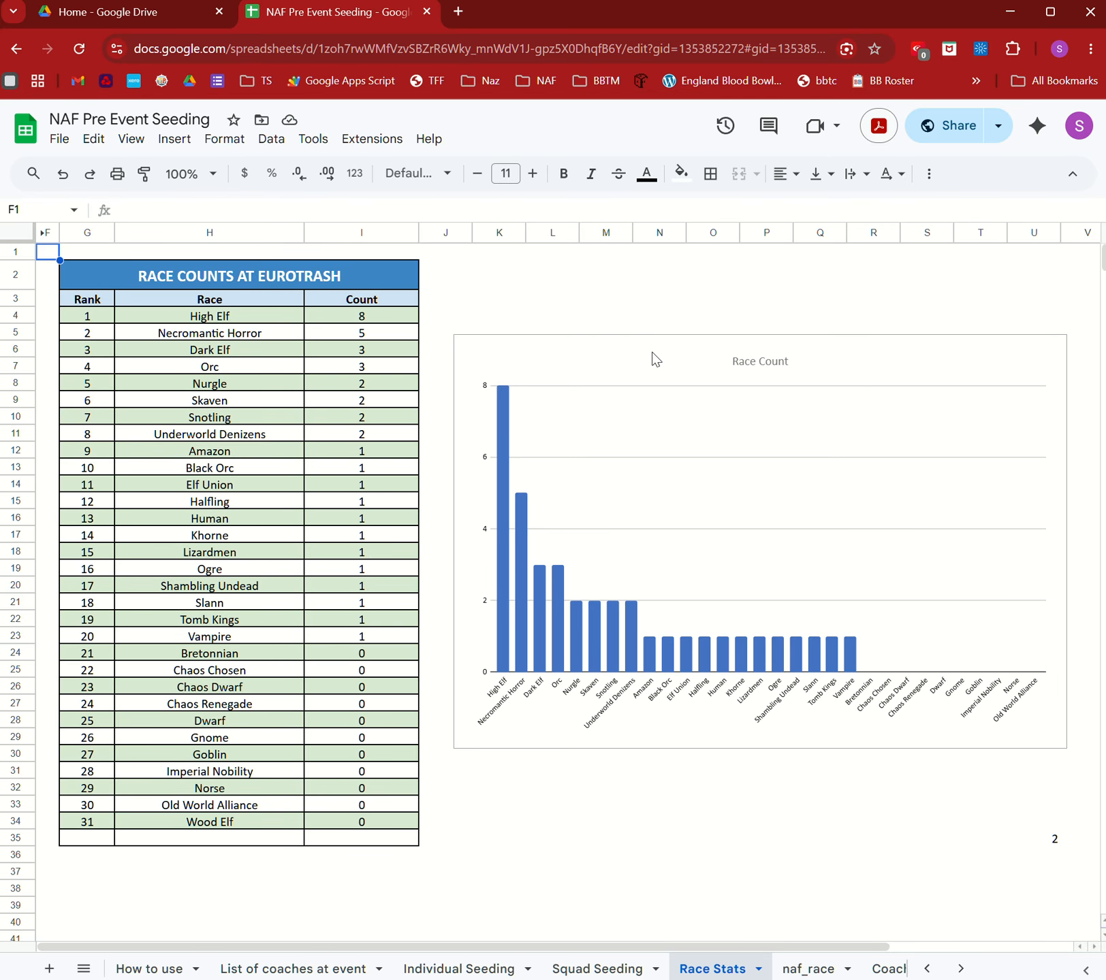
left_click(584, 969)
left_click(457, 970)
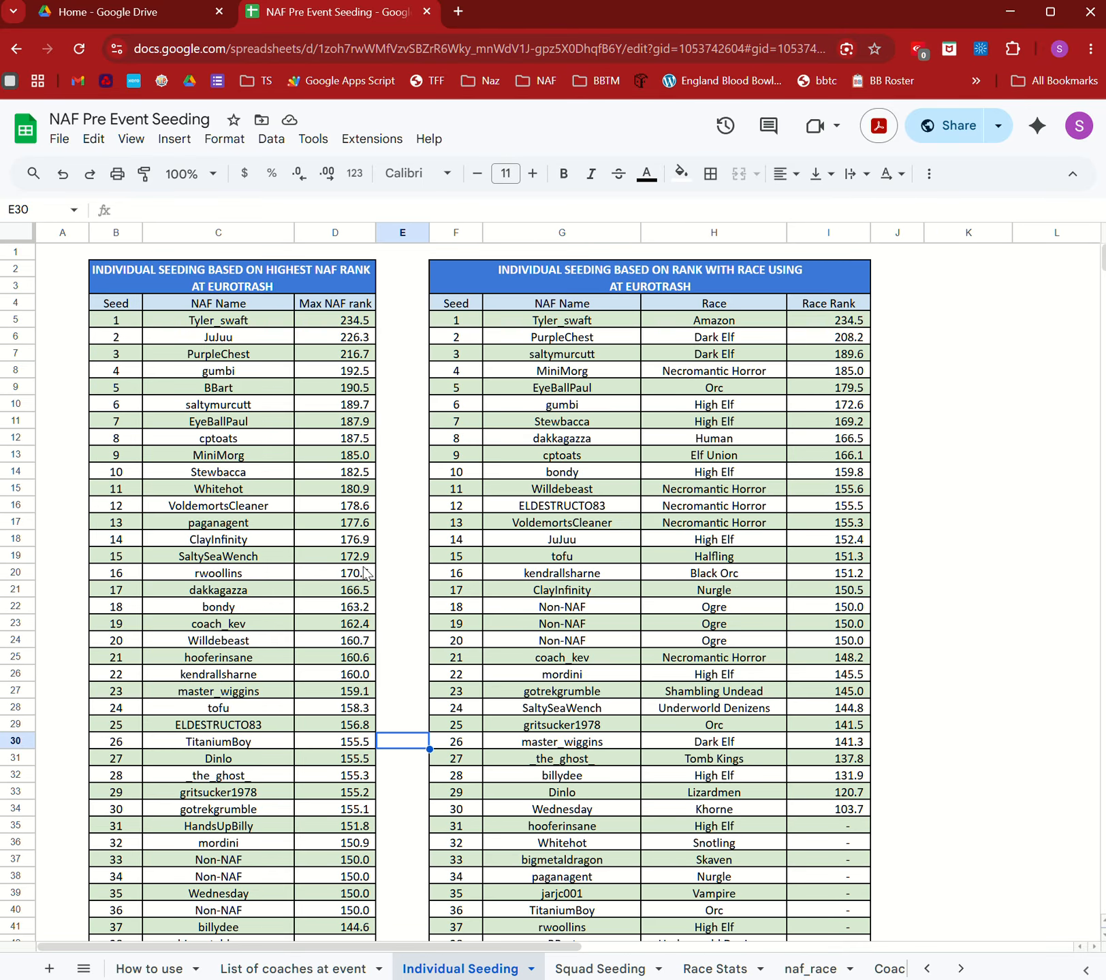
left_click(961, 725)
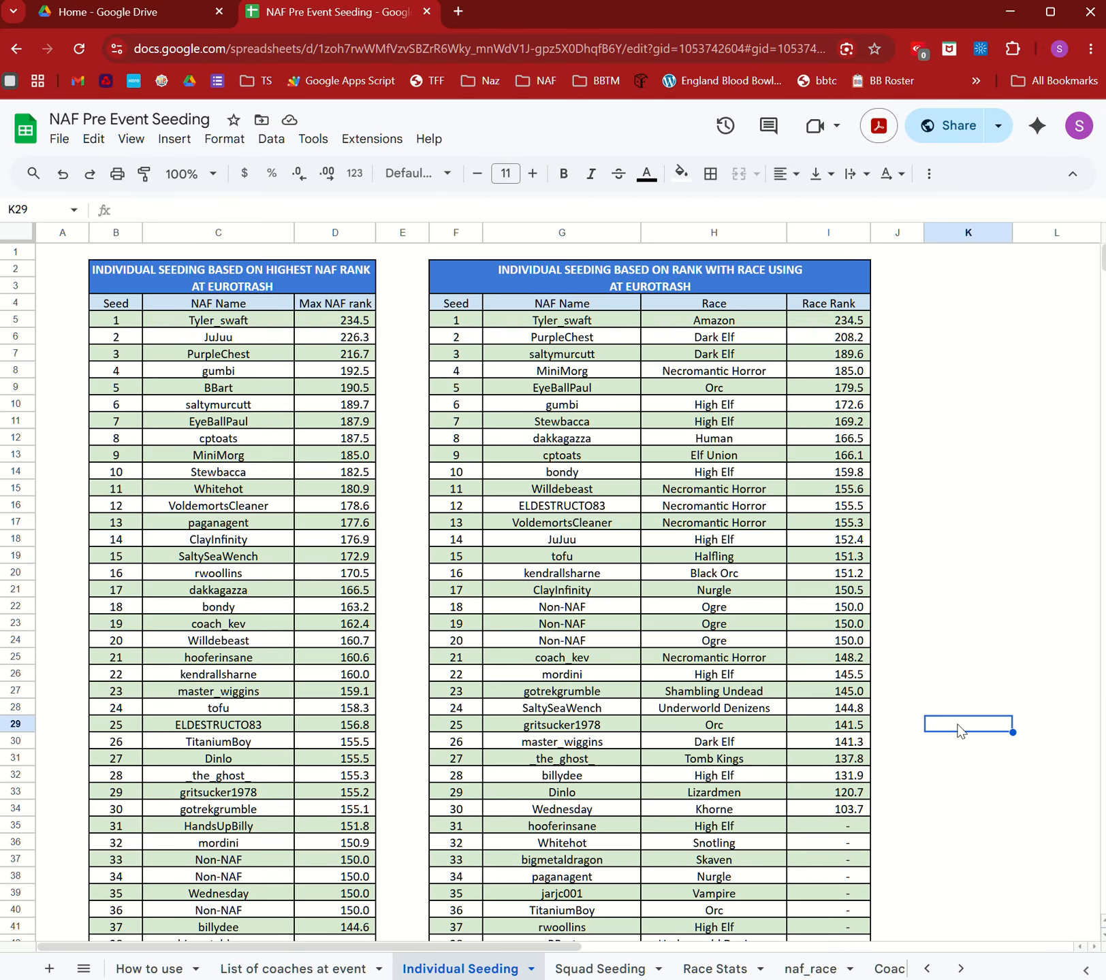